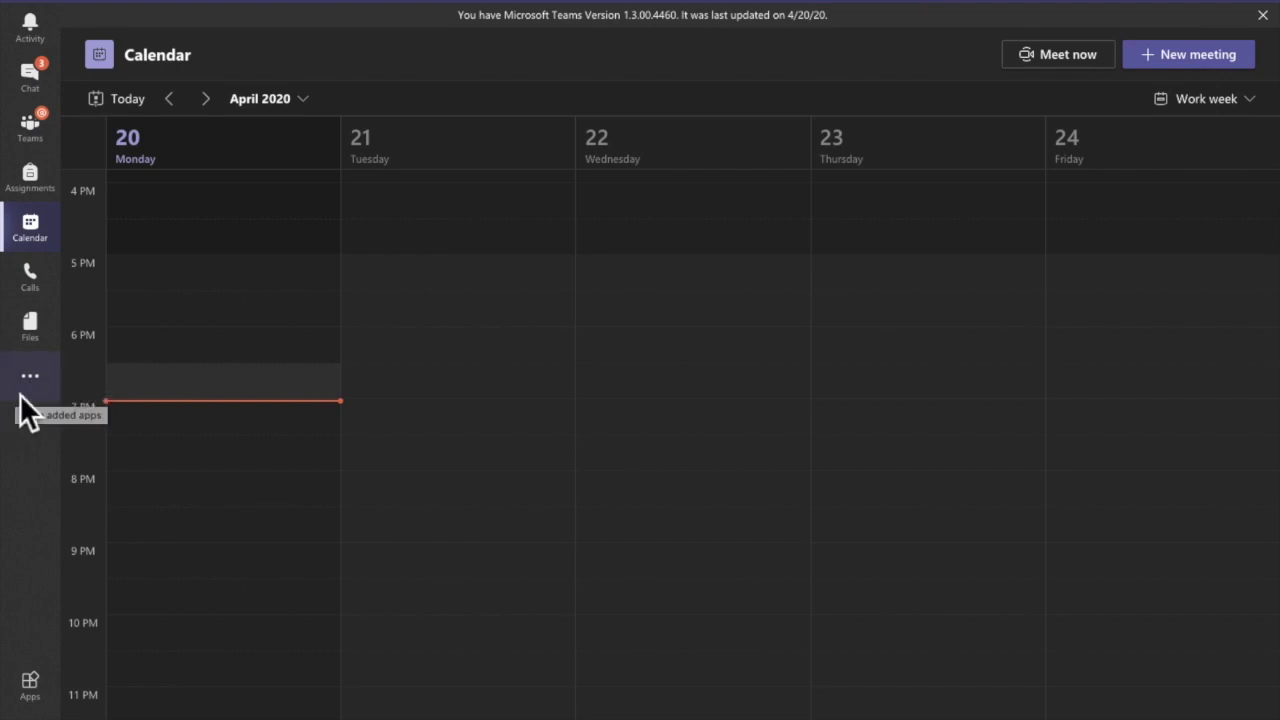
# - Find the Forms app by searching 'forms', add it to Teams, then close its poll window
pyautogui.click(22, 392)
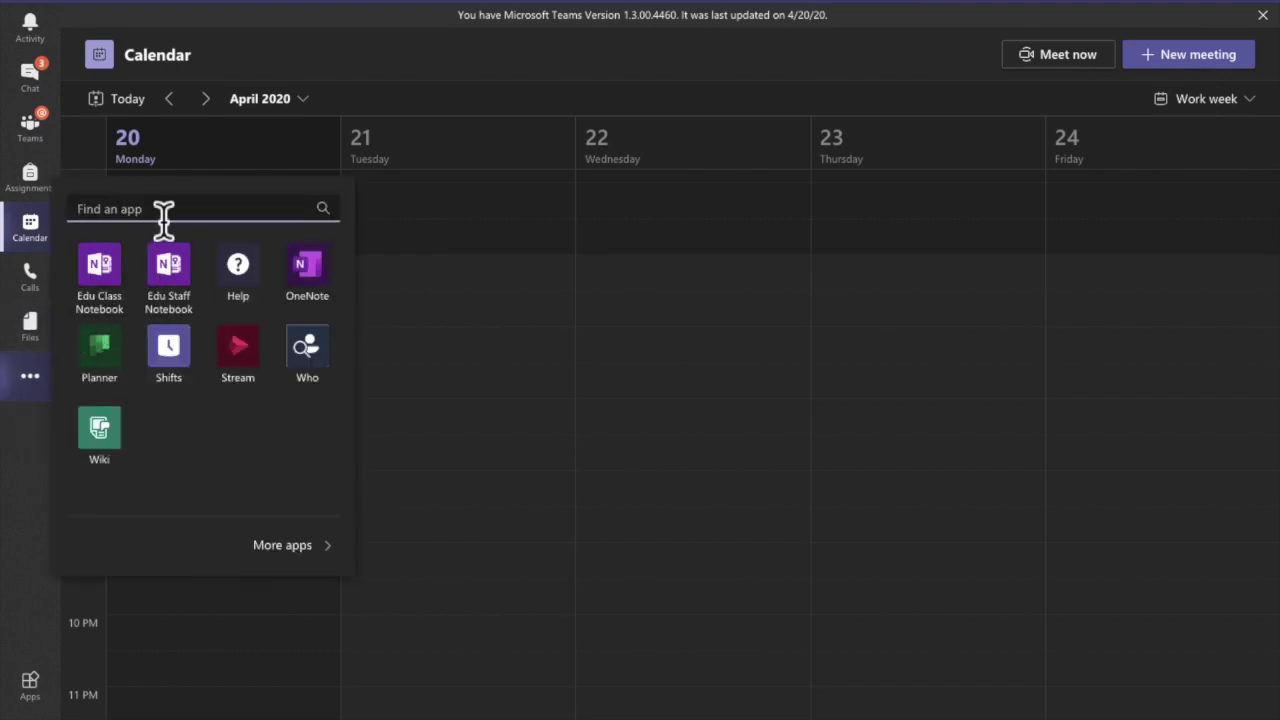
pyautogui.write('forms')
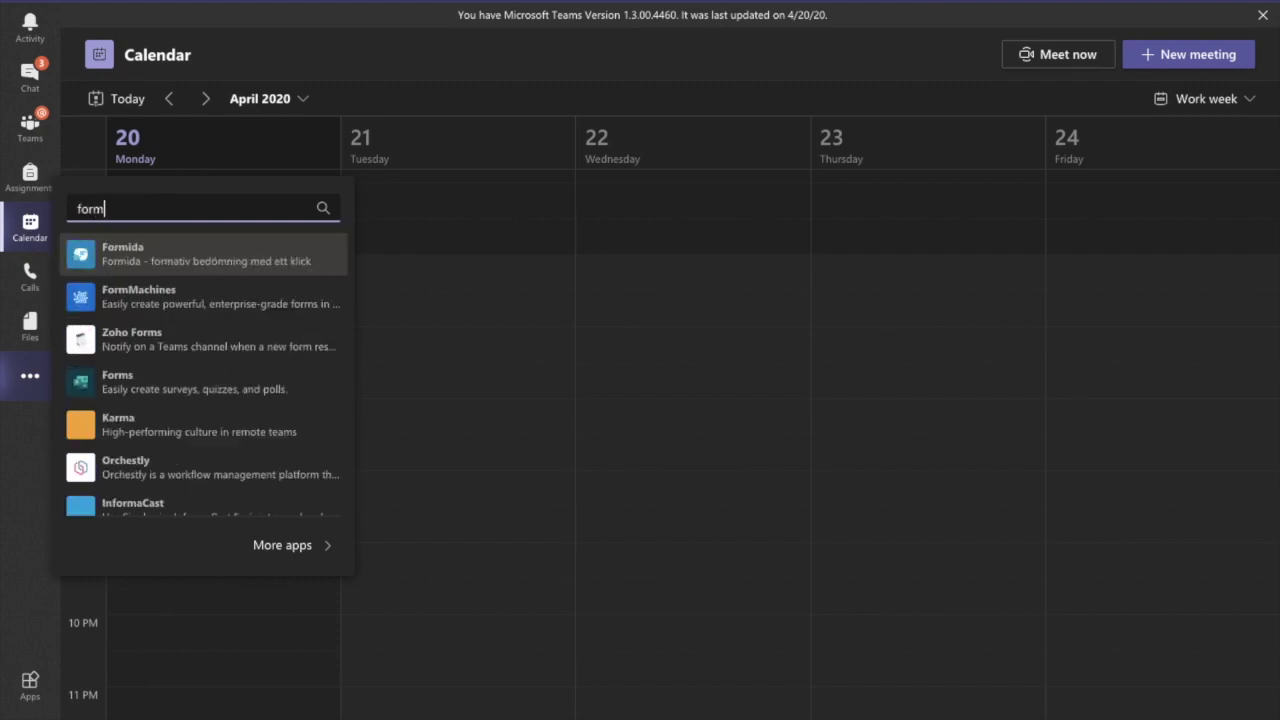
pyautogui.click(162, 253)
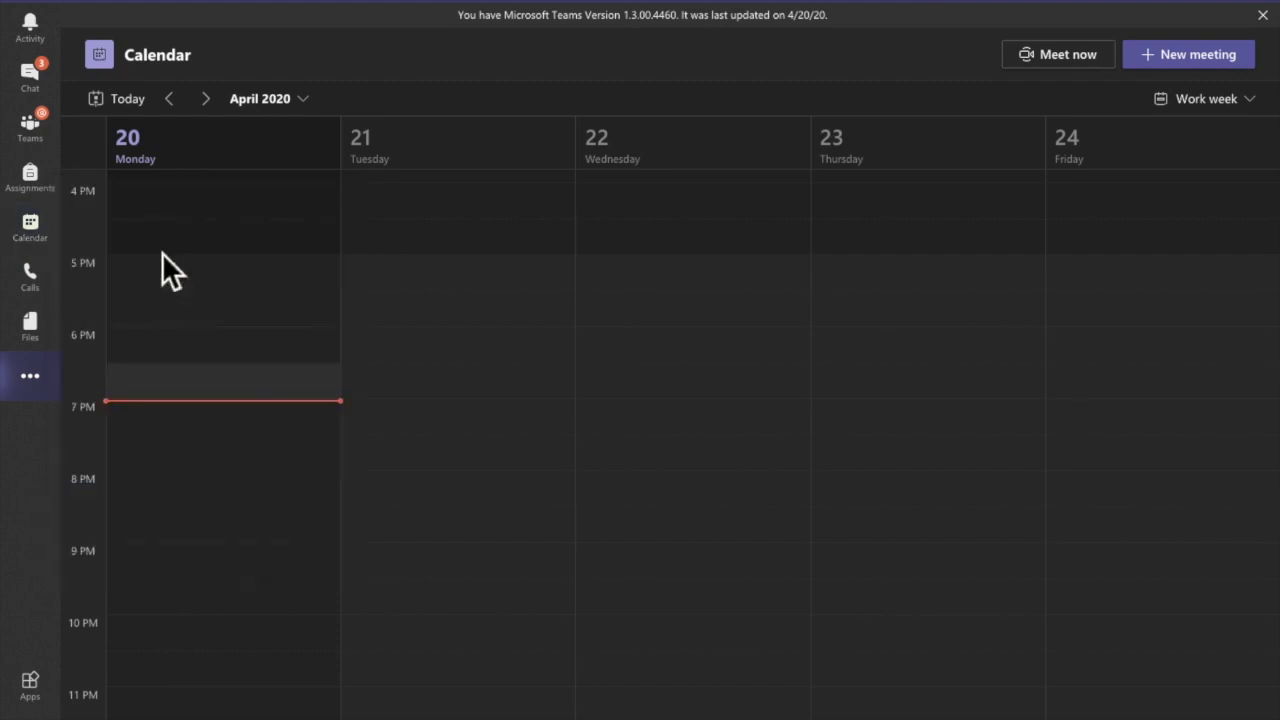
pyautogui.click(343, 190)
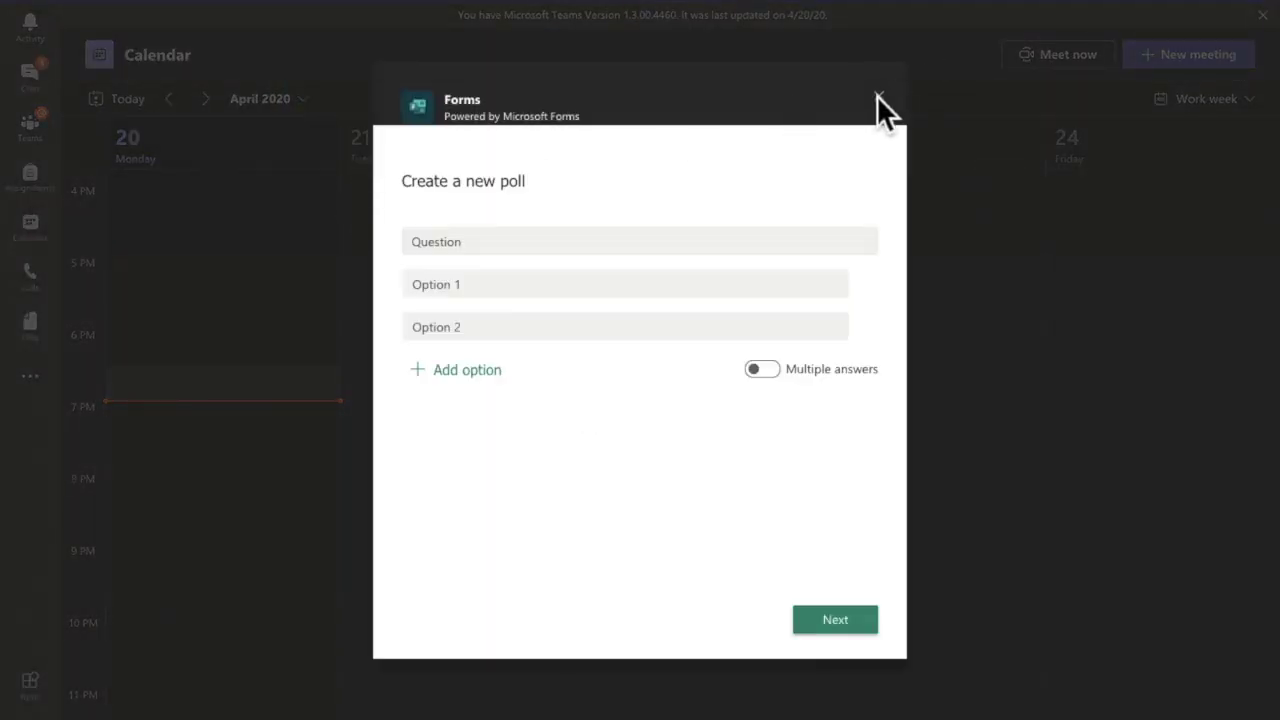
pyautogui.click(879, 97)
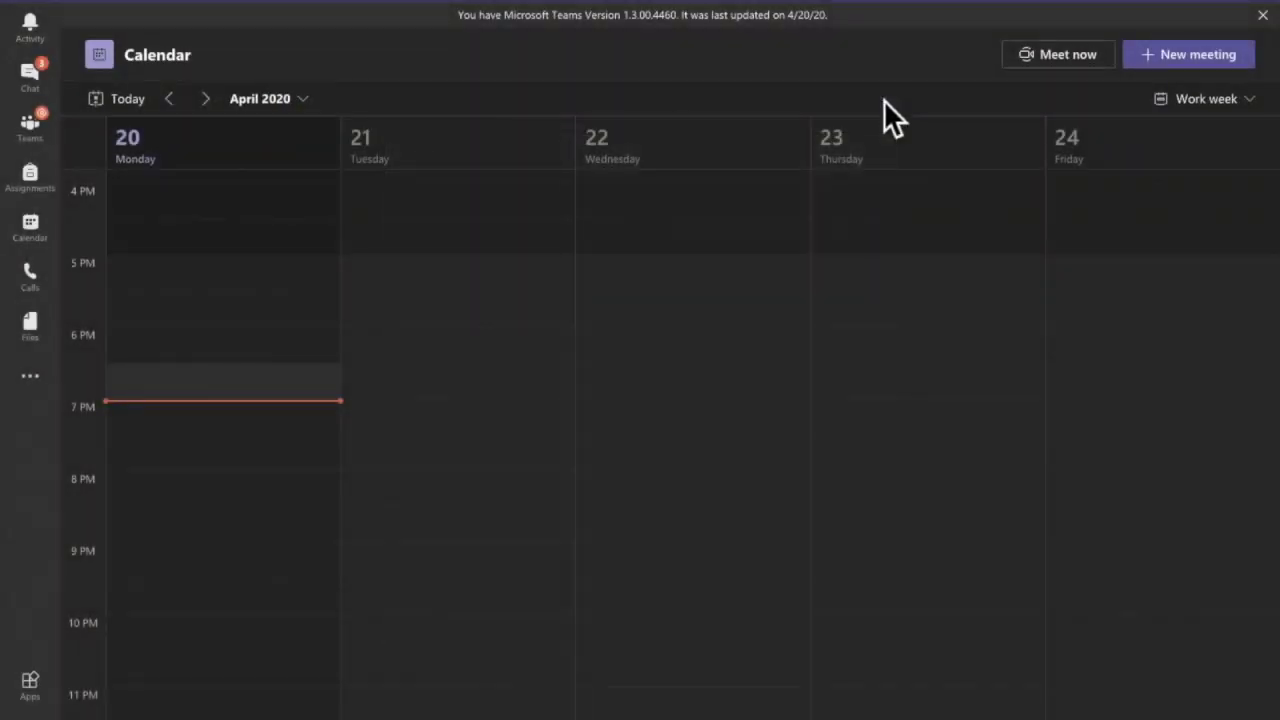
# - Go to the IX-D team's Chemistry channel and open the Chemistry Class meeting card
pyautogui.click(33, 140)
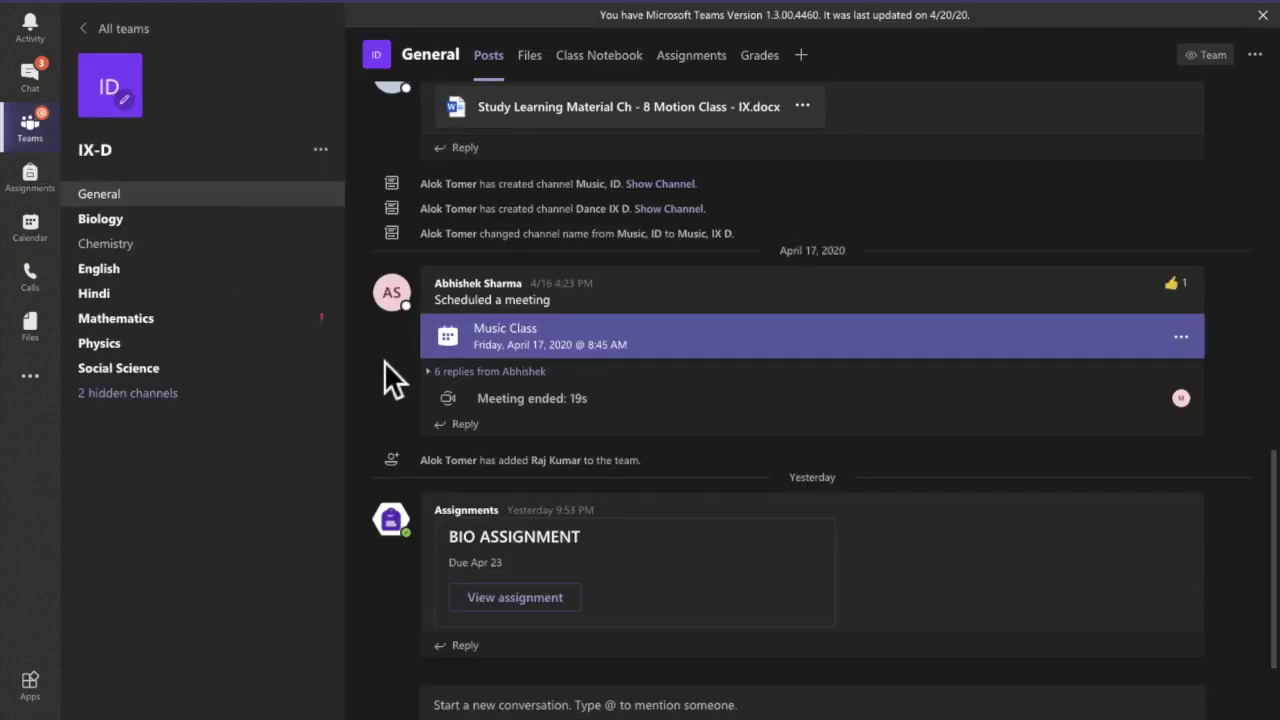
pyautogui.click(113, 249)
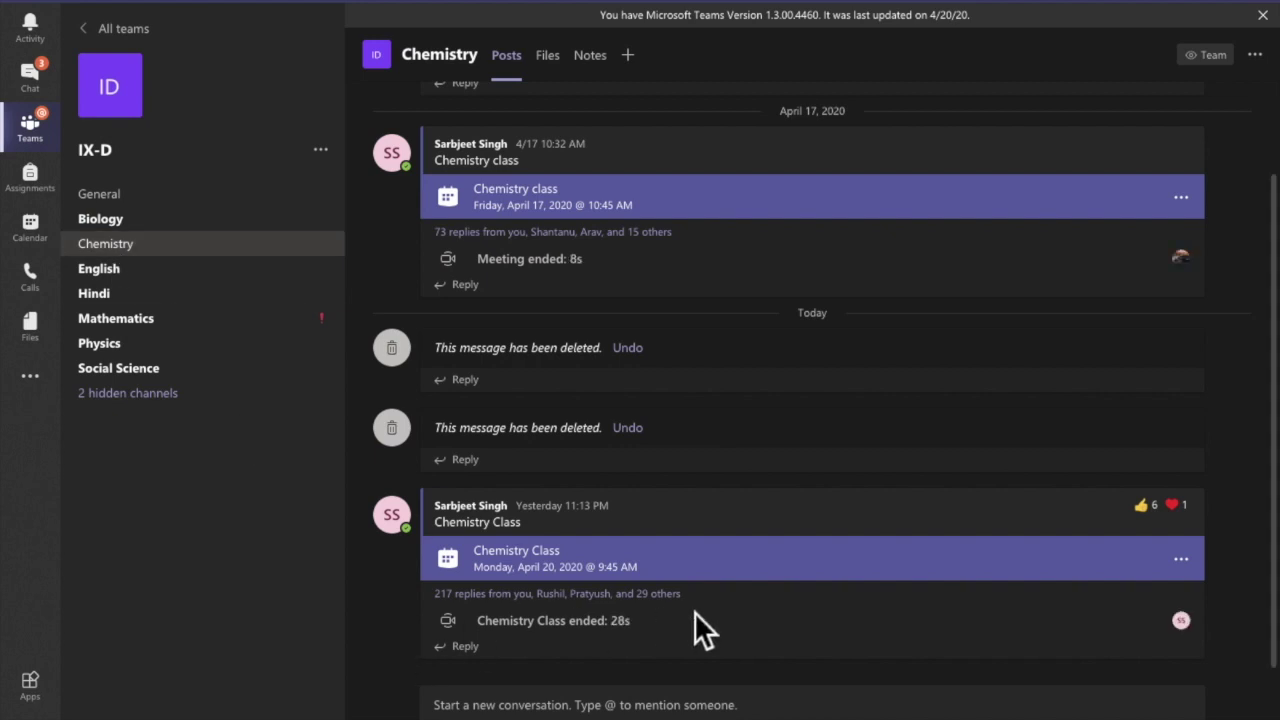
pyautogui.moveTo(800, 560)
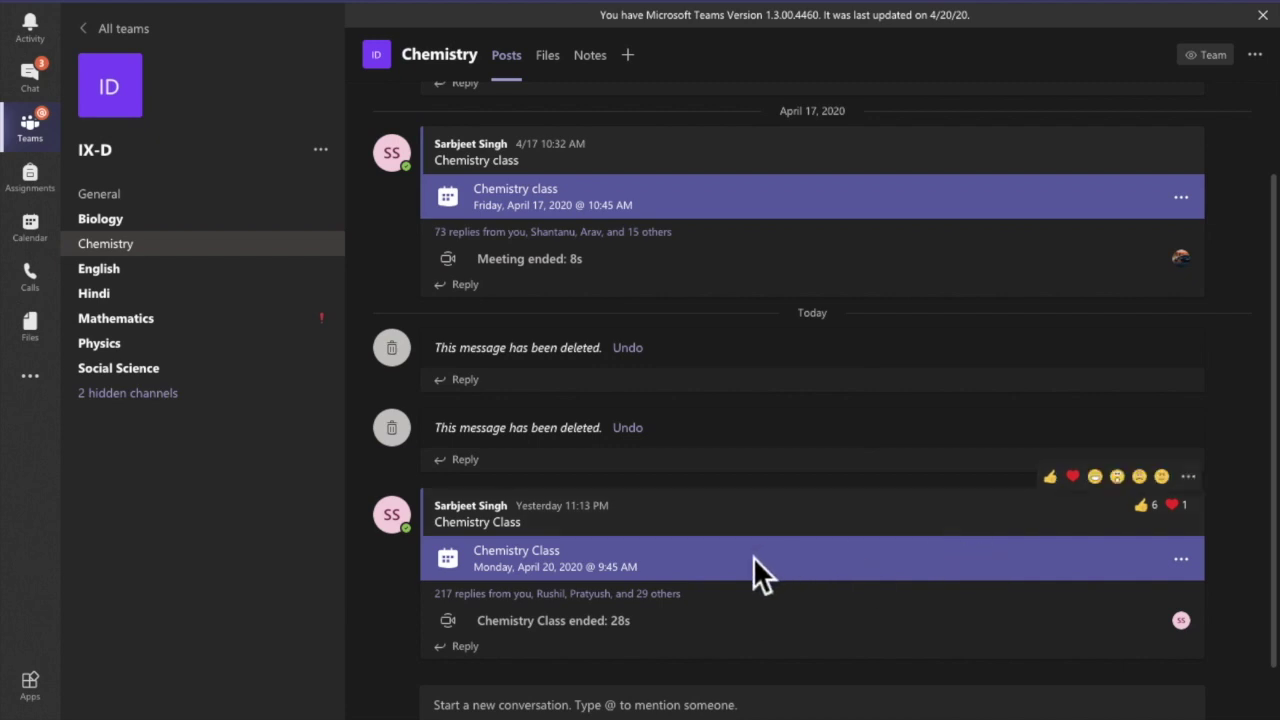
pyautogui.click(753, 557)
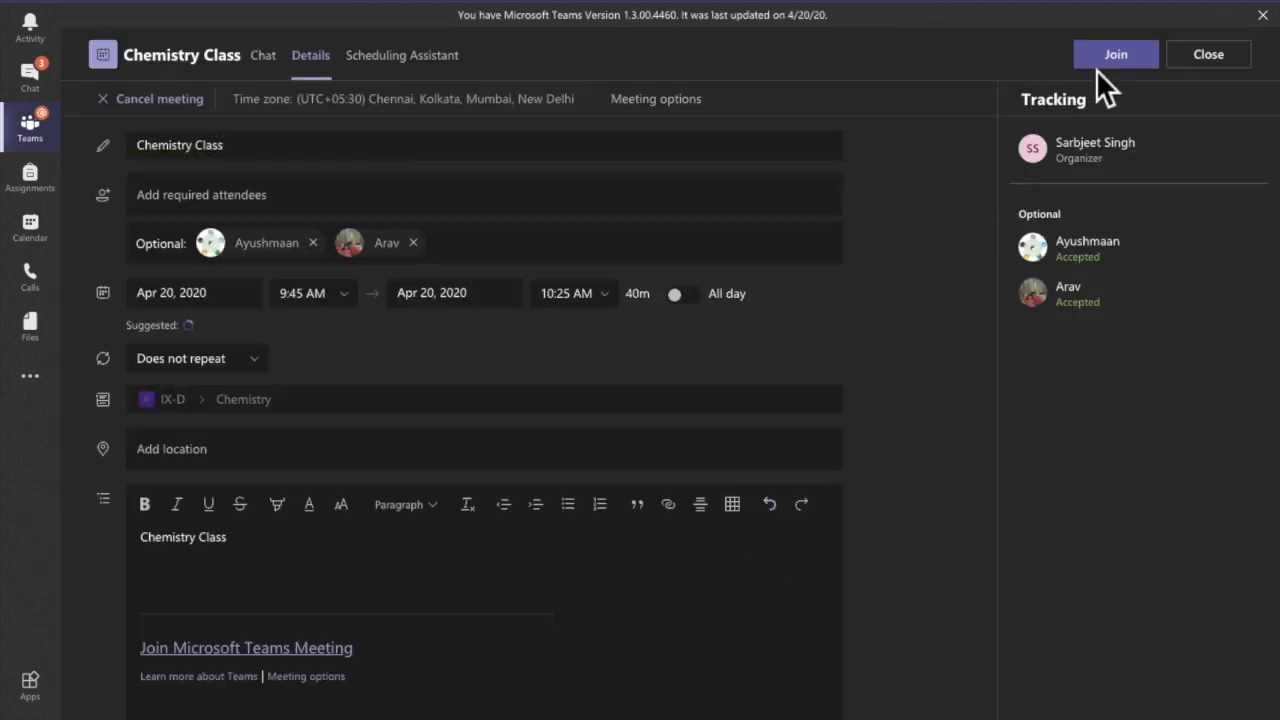
# - Join the Chemistry Class call with the current audio settings and show the meeting chat
pyautogui.click(1110, 55)
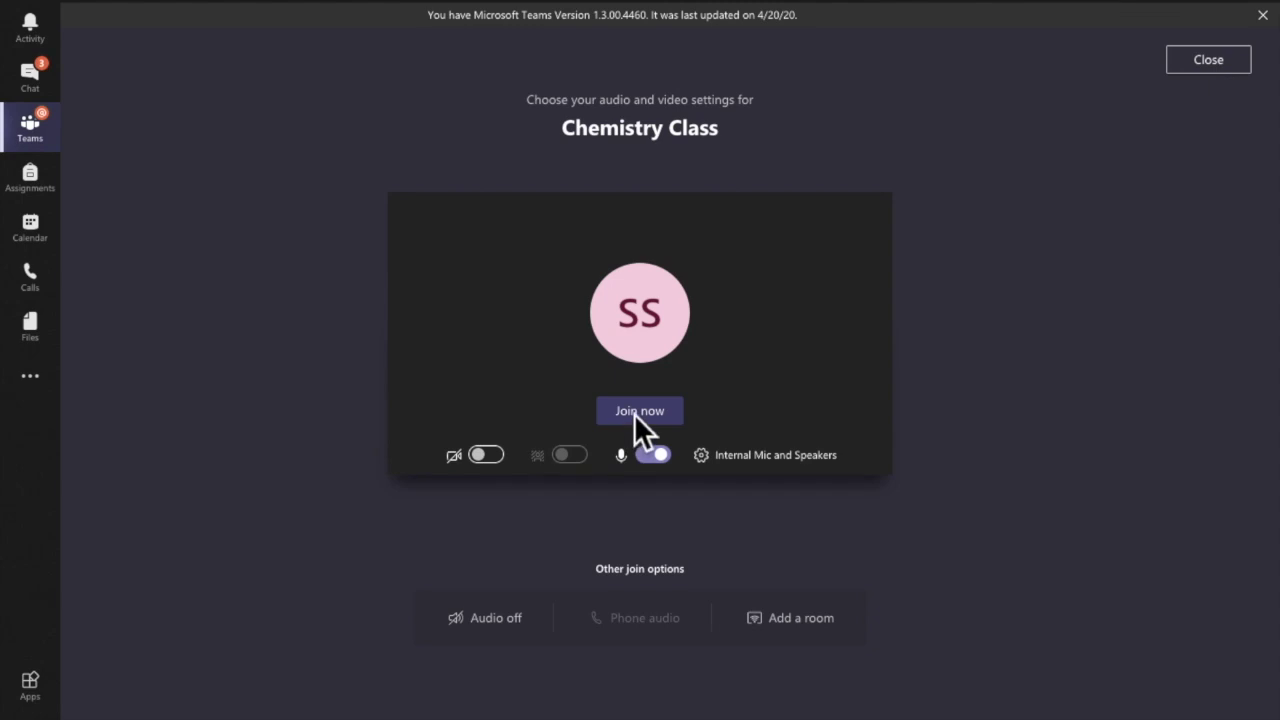
pyautogui.click(634, 413)
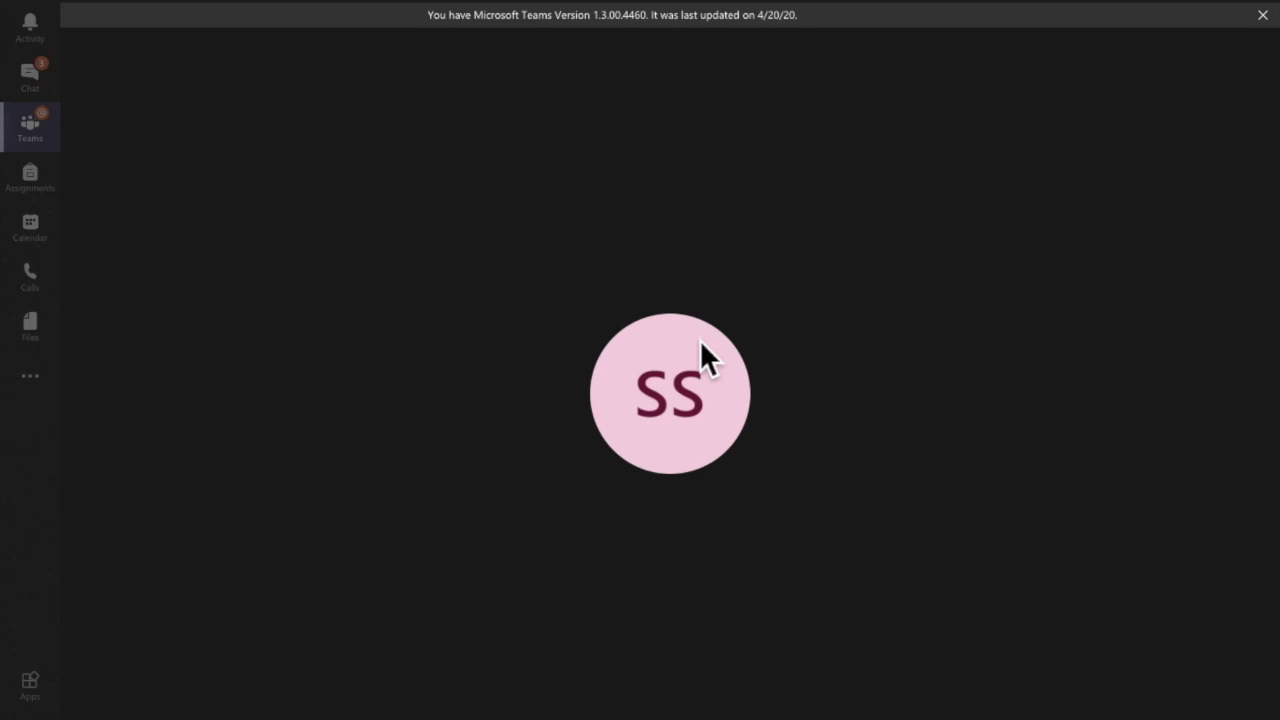
pyautogui.moveTo(699, 339)
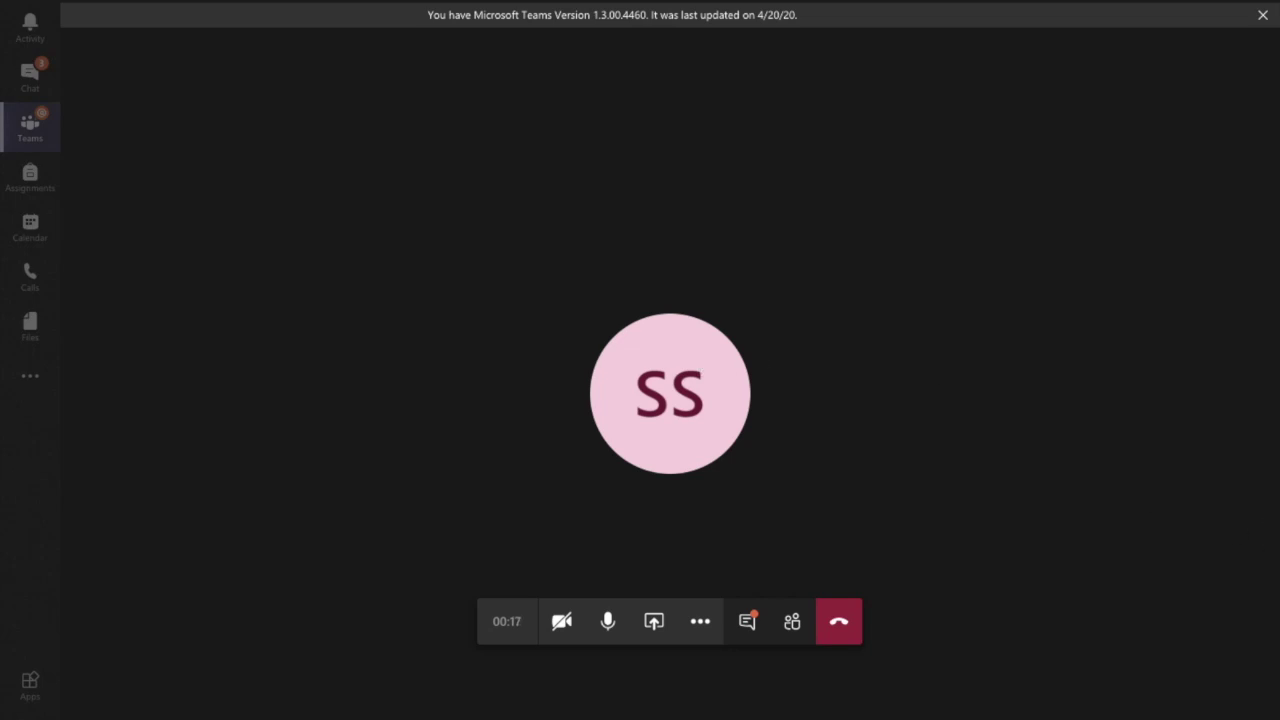
pyautogui.click(751, 617)
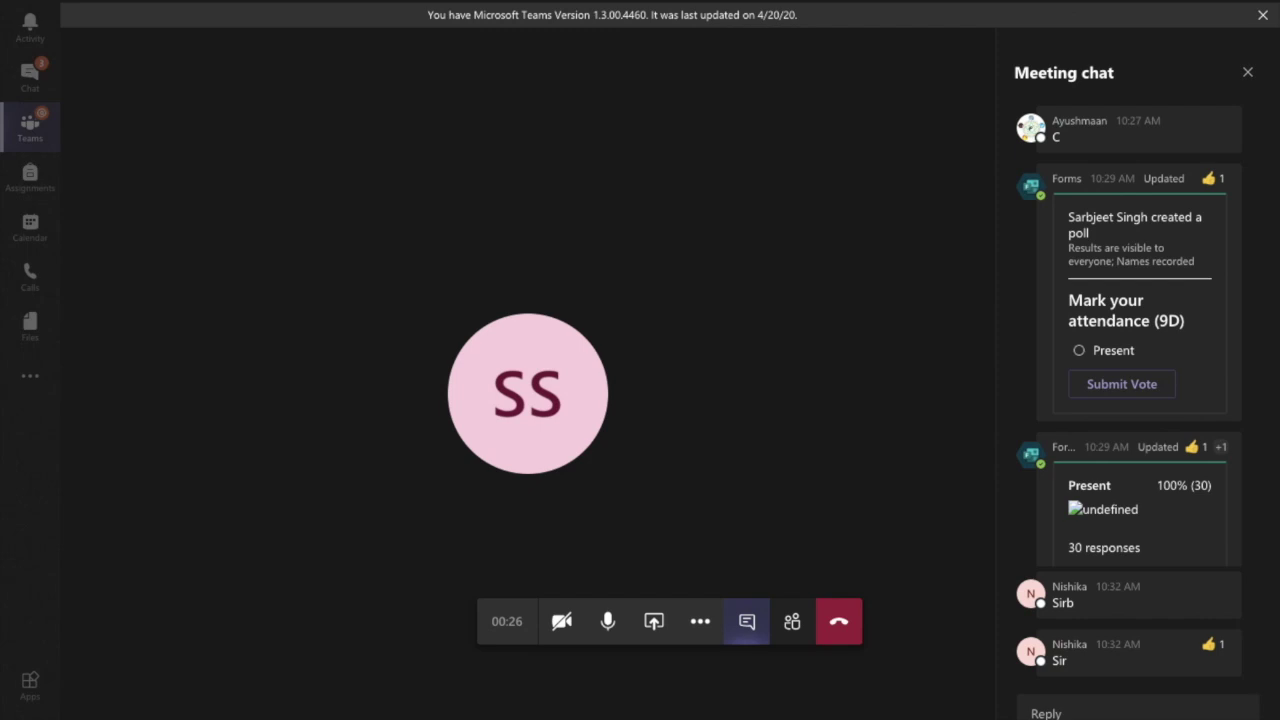
# - Start a new Forms poll from the meeting chat's apps list
pyautogui.click(1191, 710)
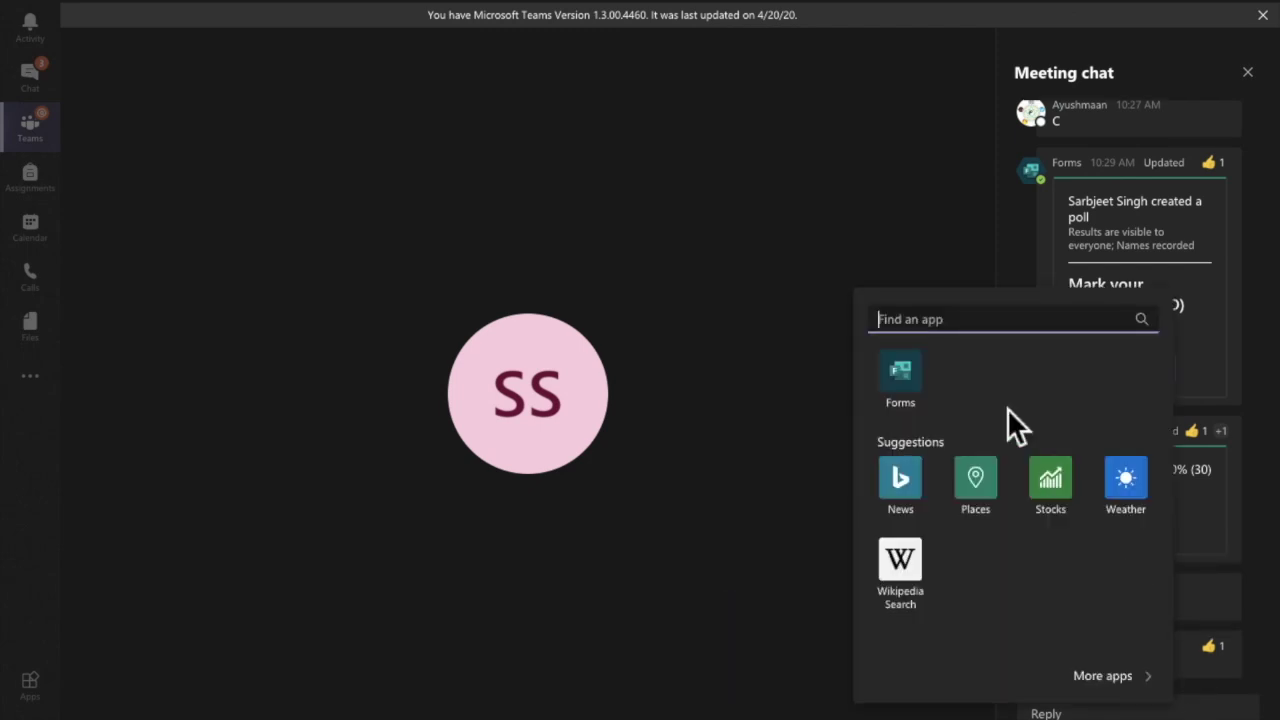
pyautogui.click(908, 380)
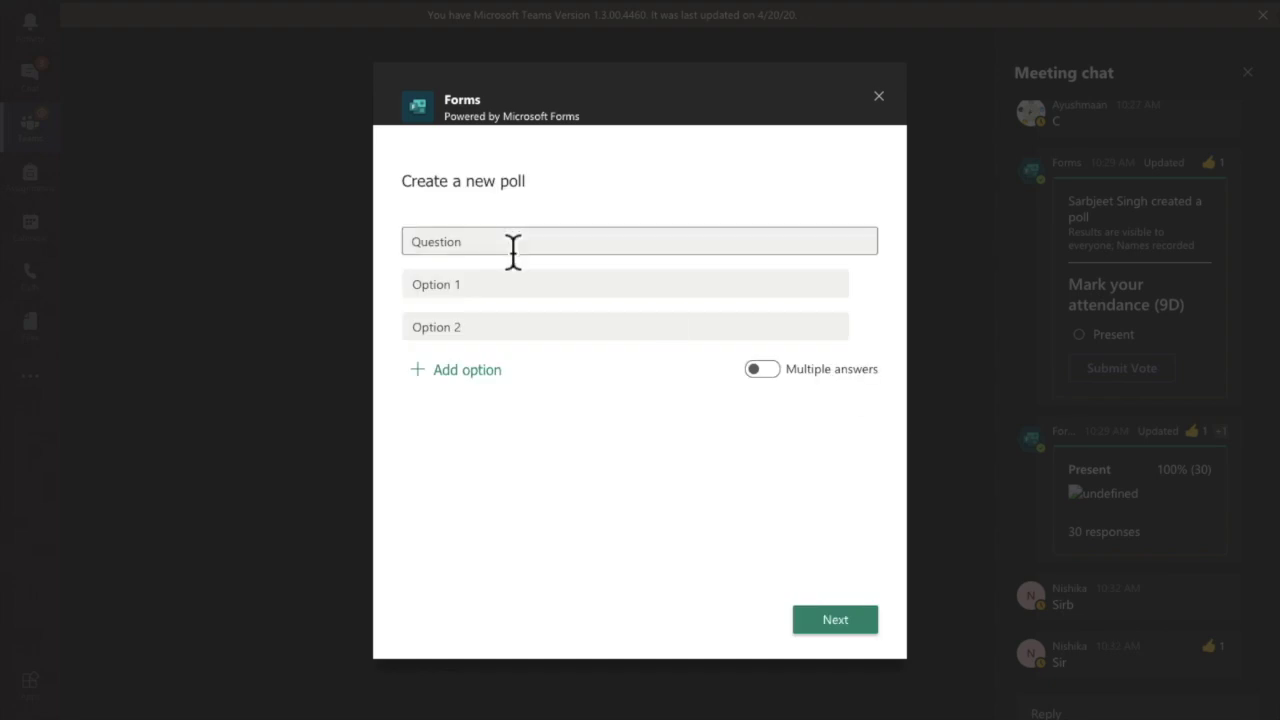
# - Write the question 'Mark your attendance 10B' with a single 'Present' option, then preview the card
pyautogui.click(513, 245)
pyautogui.write('Mar')
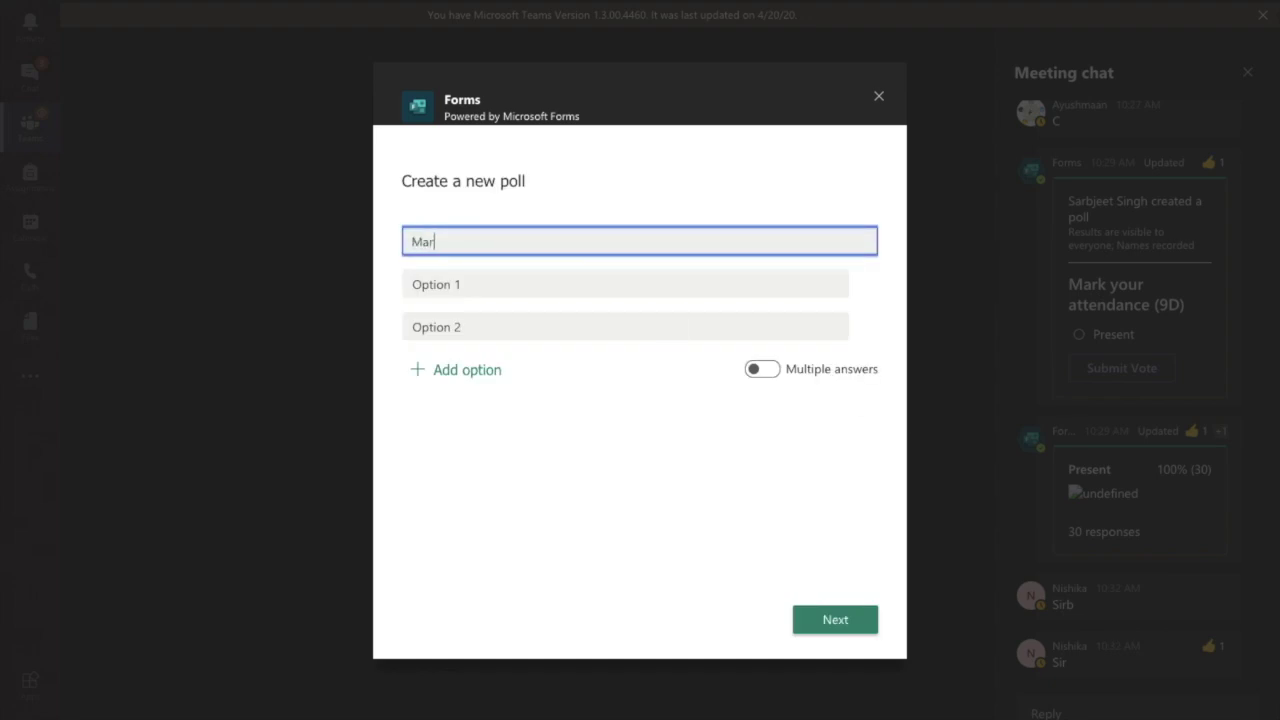
pyautogui.write('k your attendance')
pyautogui.write('10B')
pyautogui.click(490, 285)
pyautogui.write('Pre')
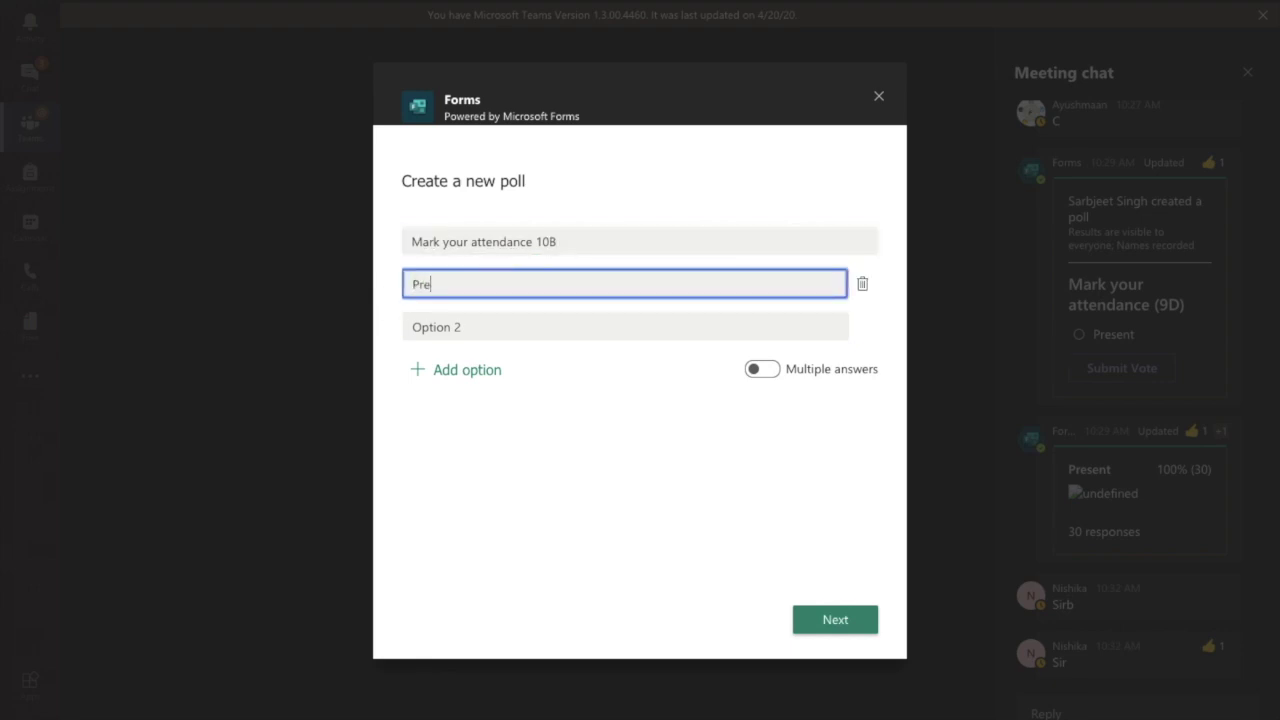
pyautogui.write('sent')
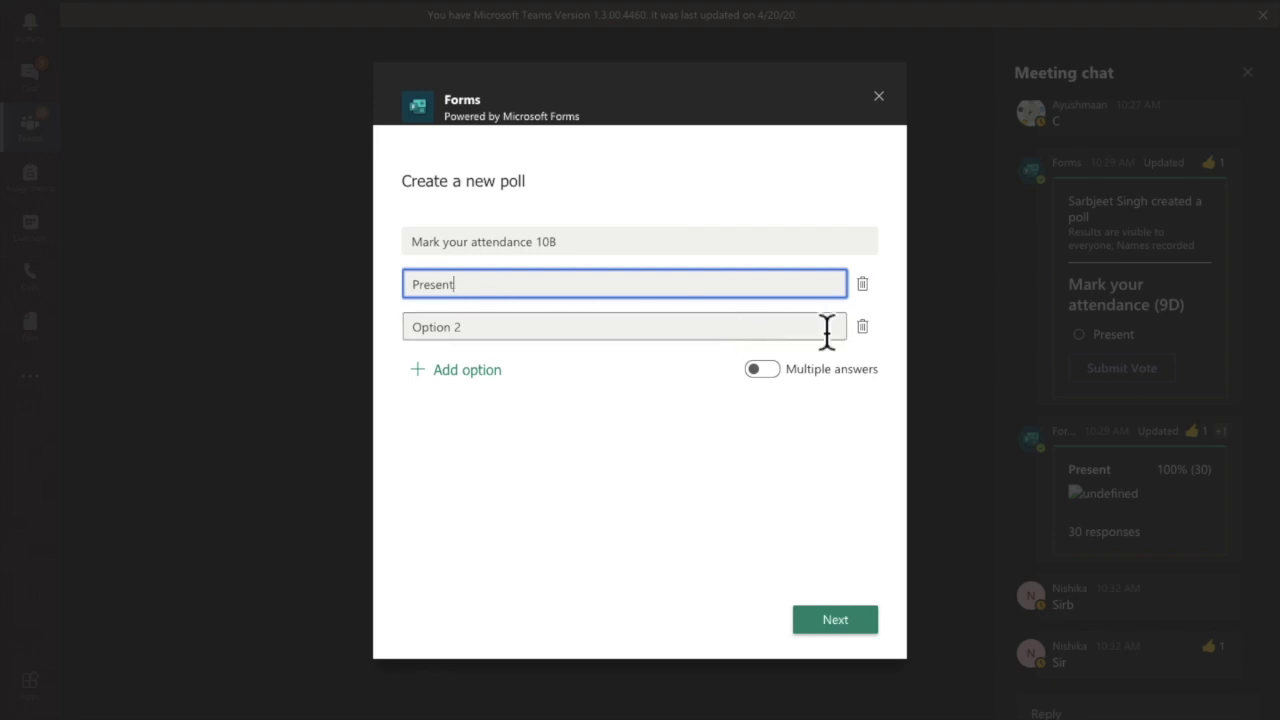
pyautogui.click(863, 328)
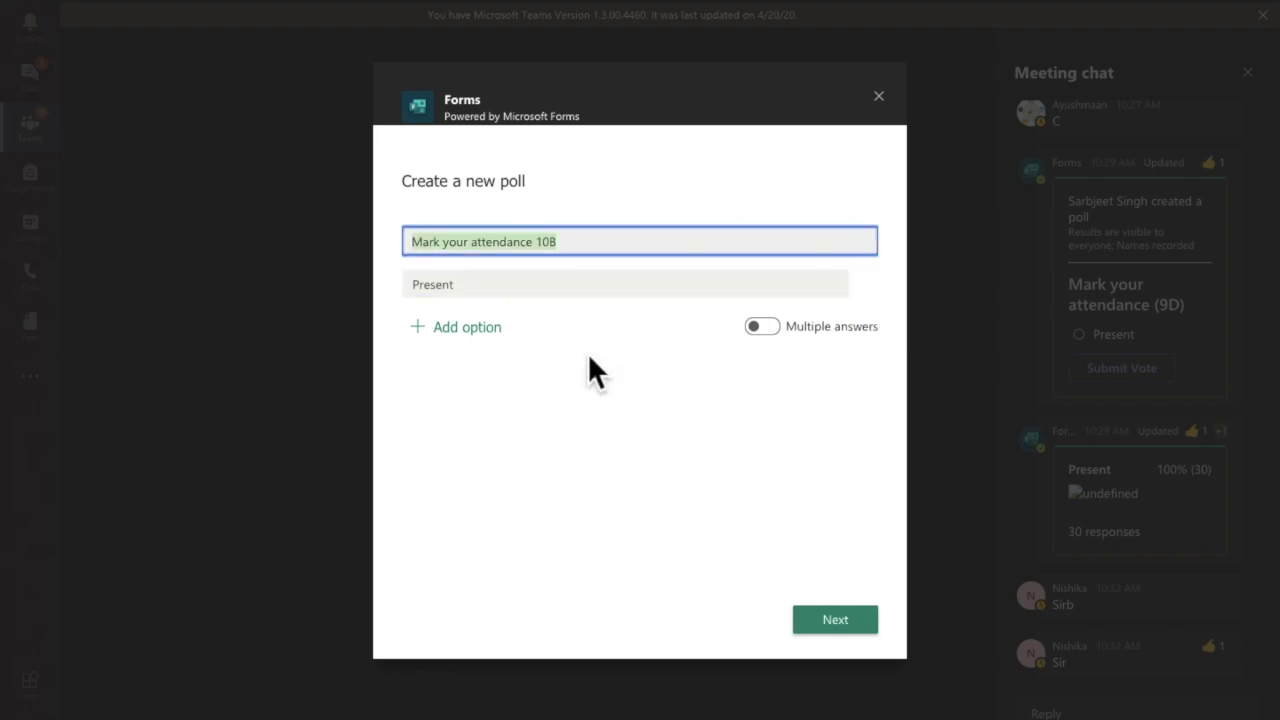
pyautogui.click(595, 397)
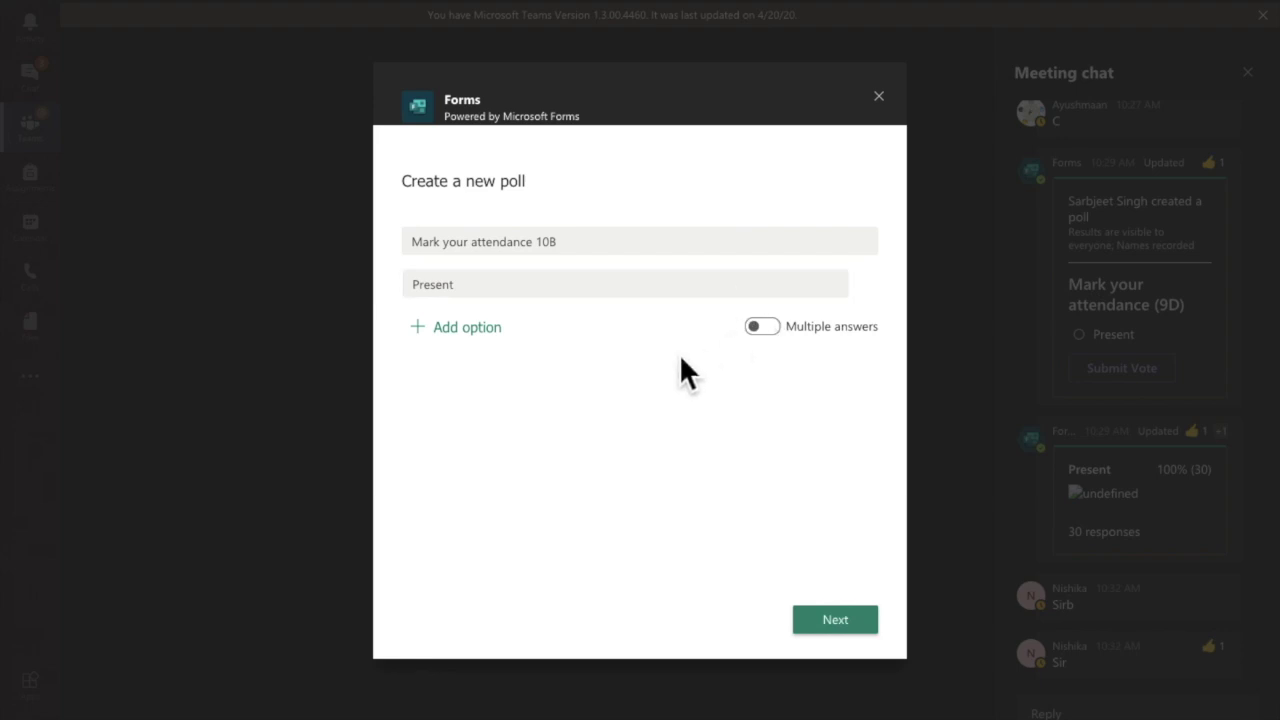
pyautogui.click(827, 622)
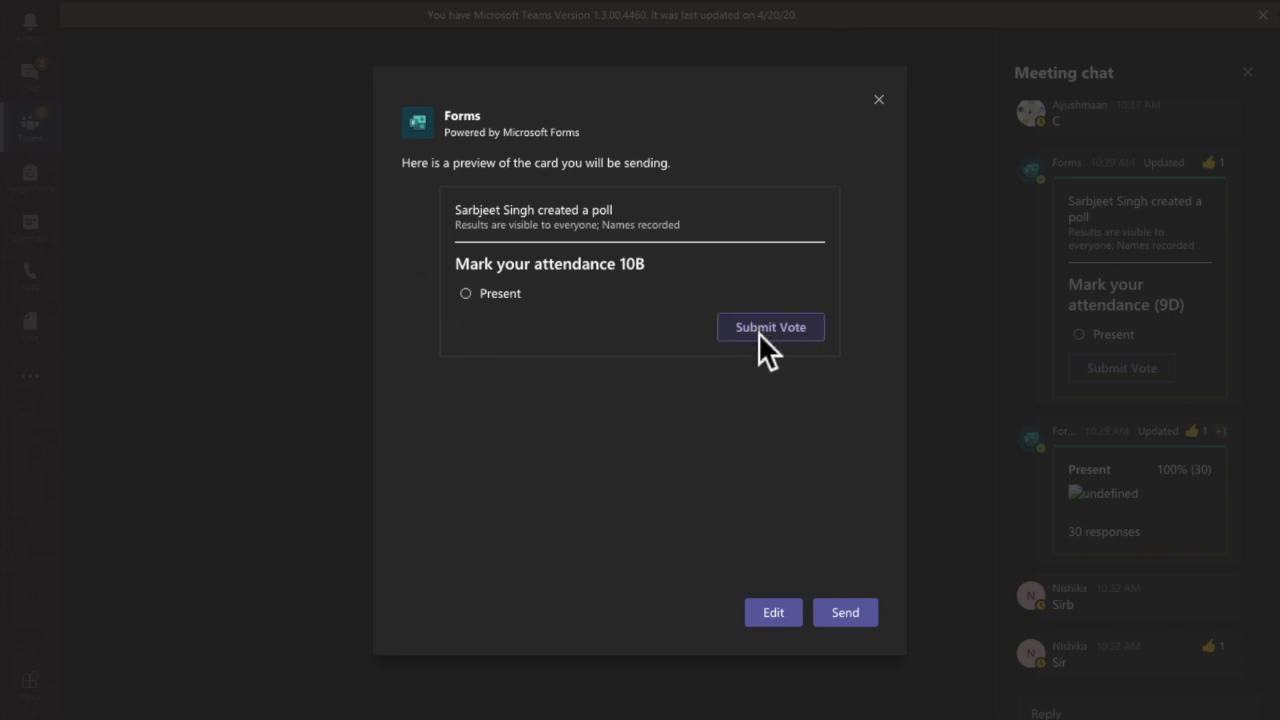
# - Send the 'Mark your attendance 10B' poll to the meeting chat and close the Forms window
pyautogui.click(856, 608)
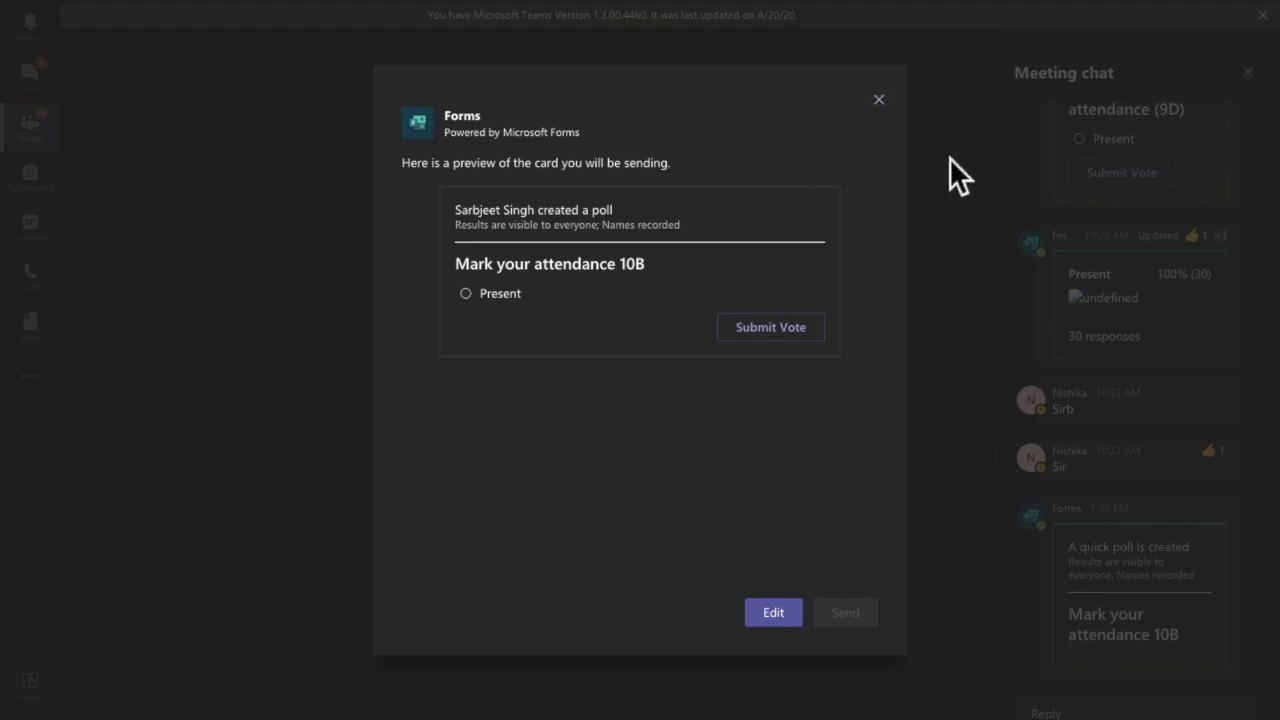
pyautogui.click(888, 115)
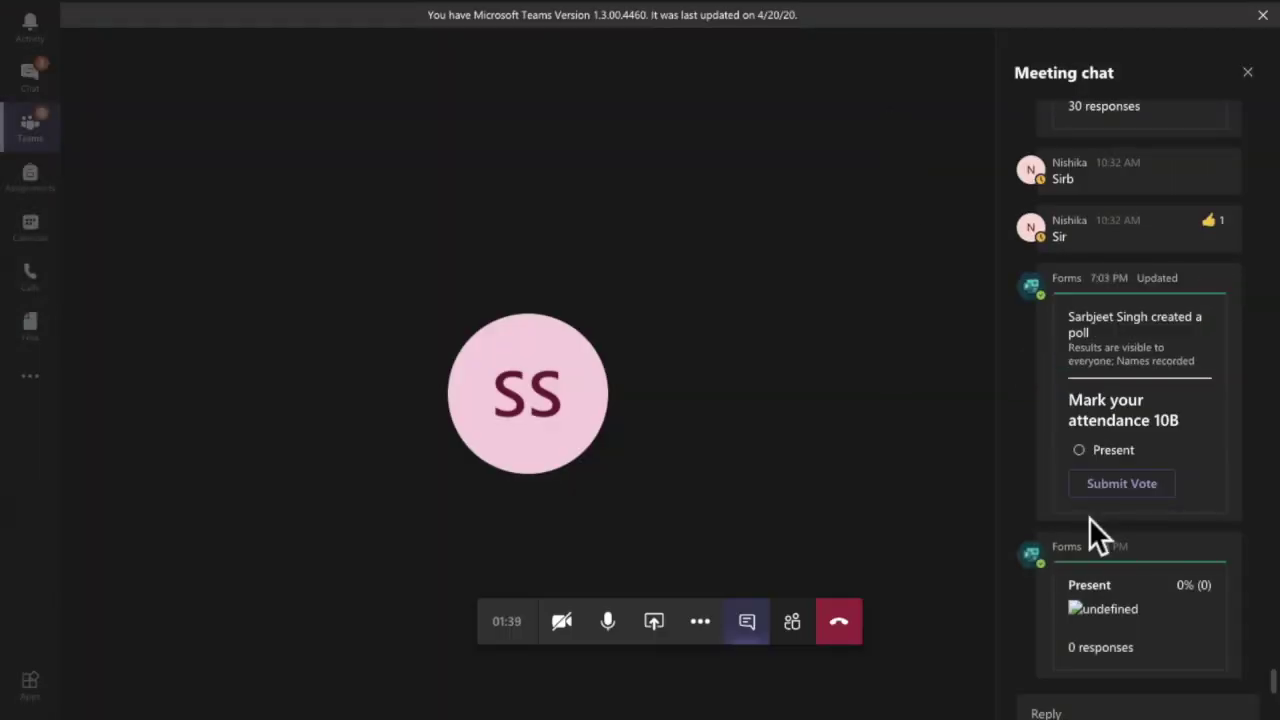
pyautogui.moveTo(1089, 517)
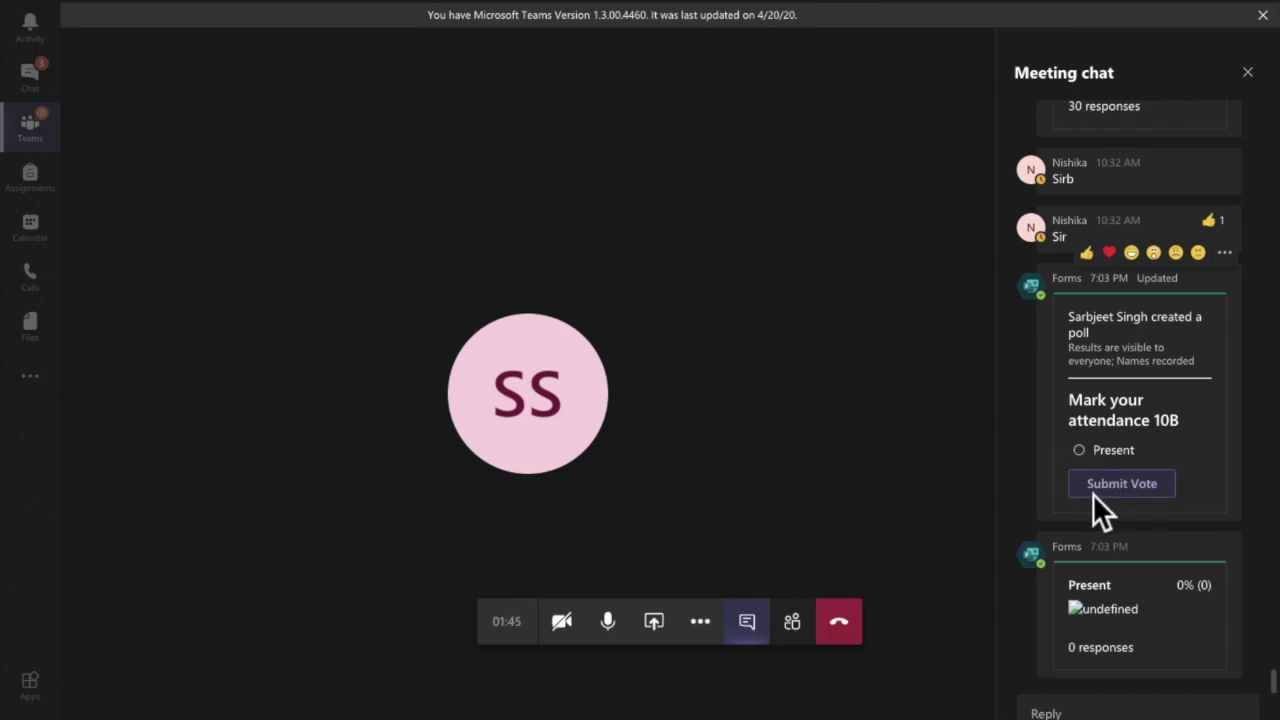
pyautogui.moveTo(1129, 600)
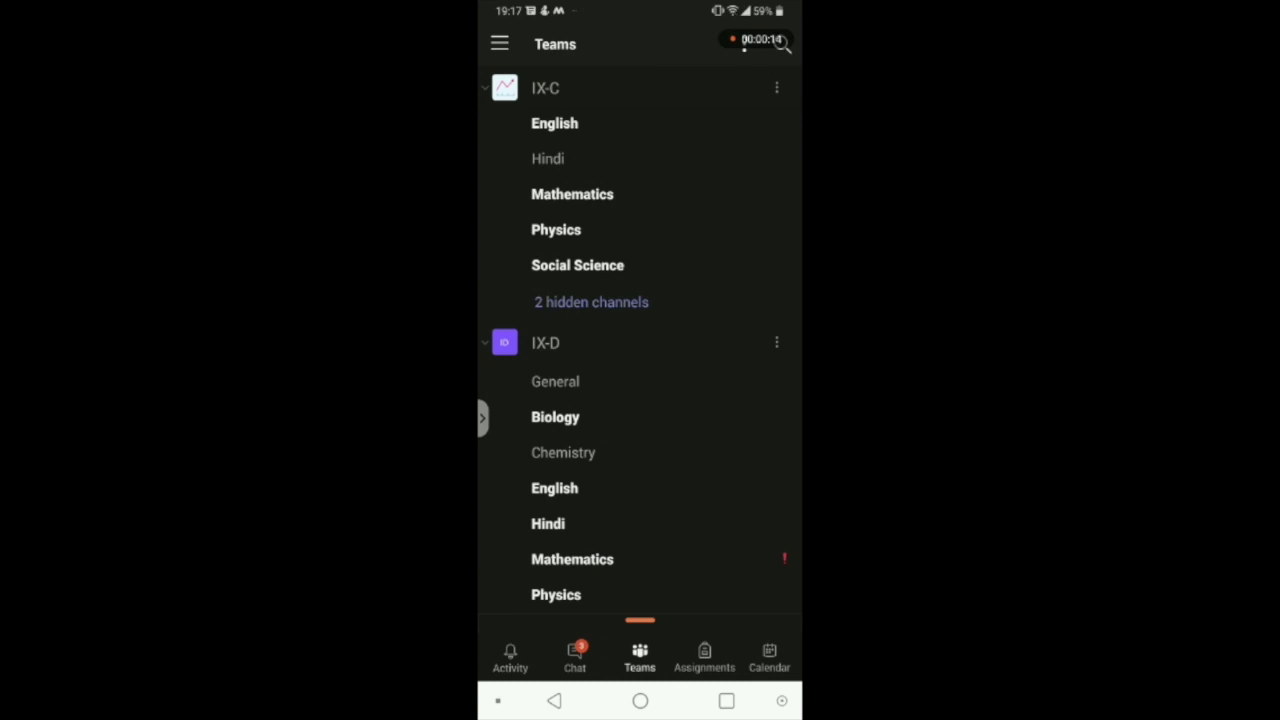
# - On the phone, join the Chemistry Class call from the IX-D Chemistry channel
pyautogui.click(563, 452)
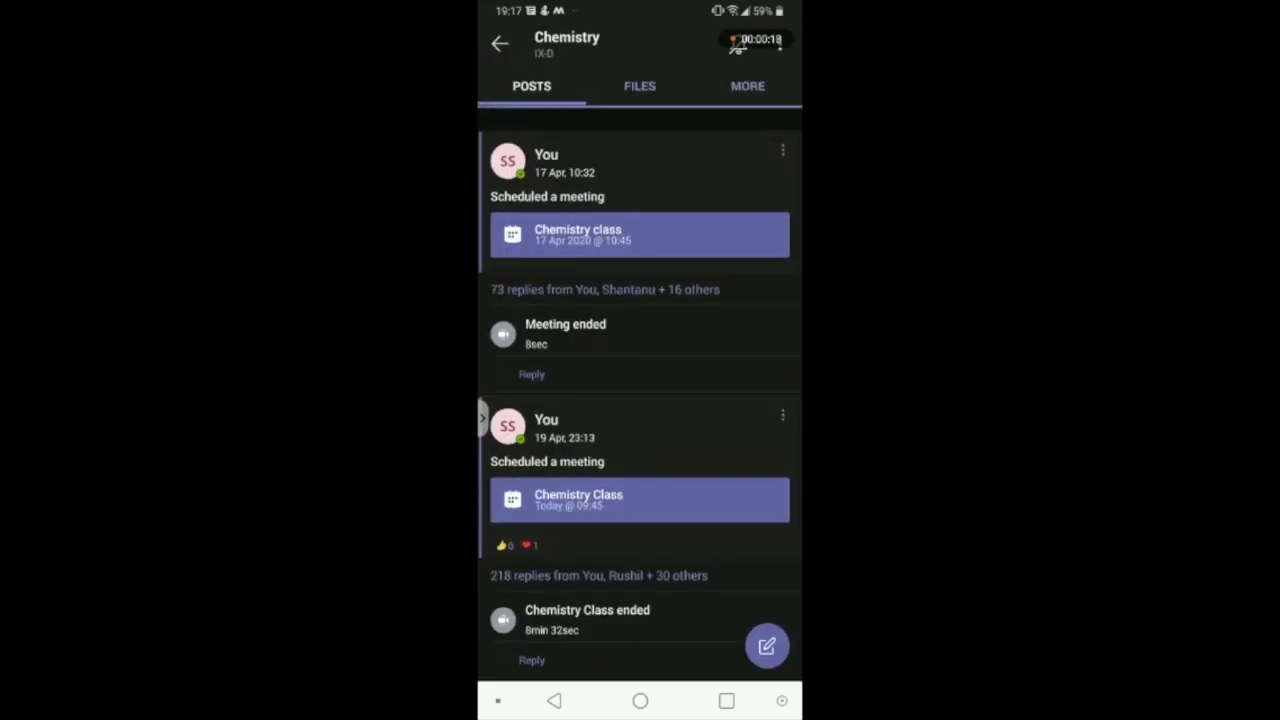
pyautogui.click(640, 500)
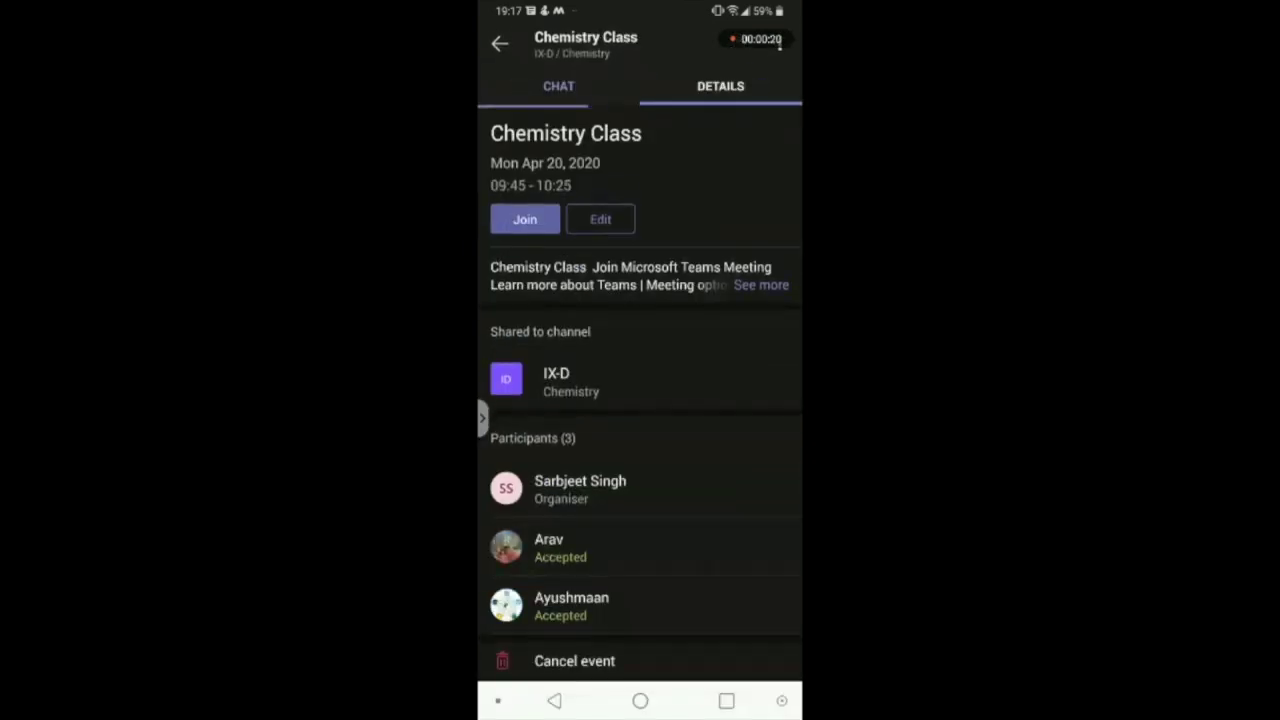
pyautogui.click(523, 217)
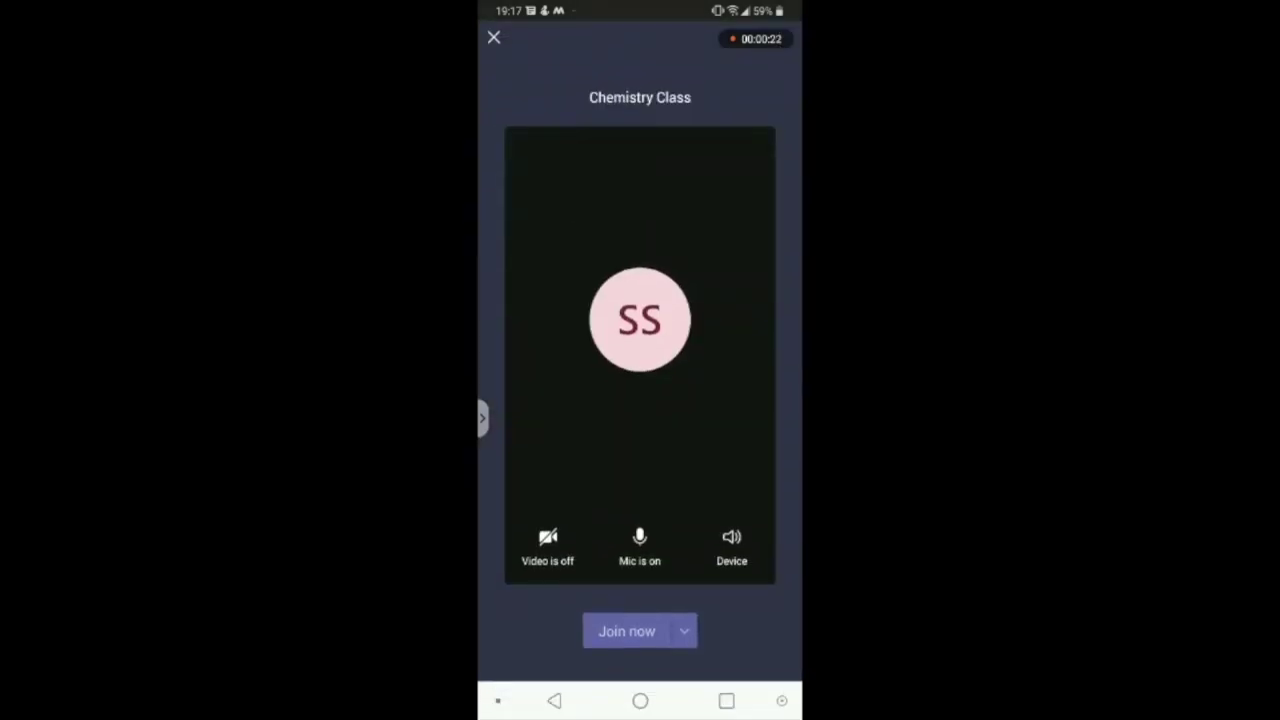
pyautogui.click(627, 631)
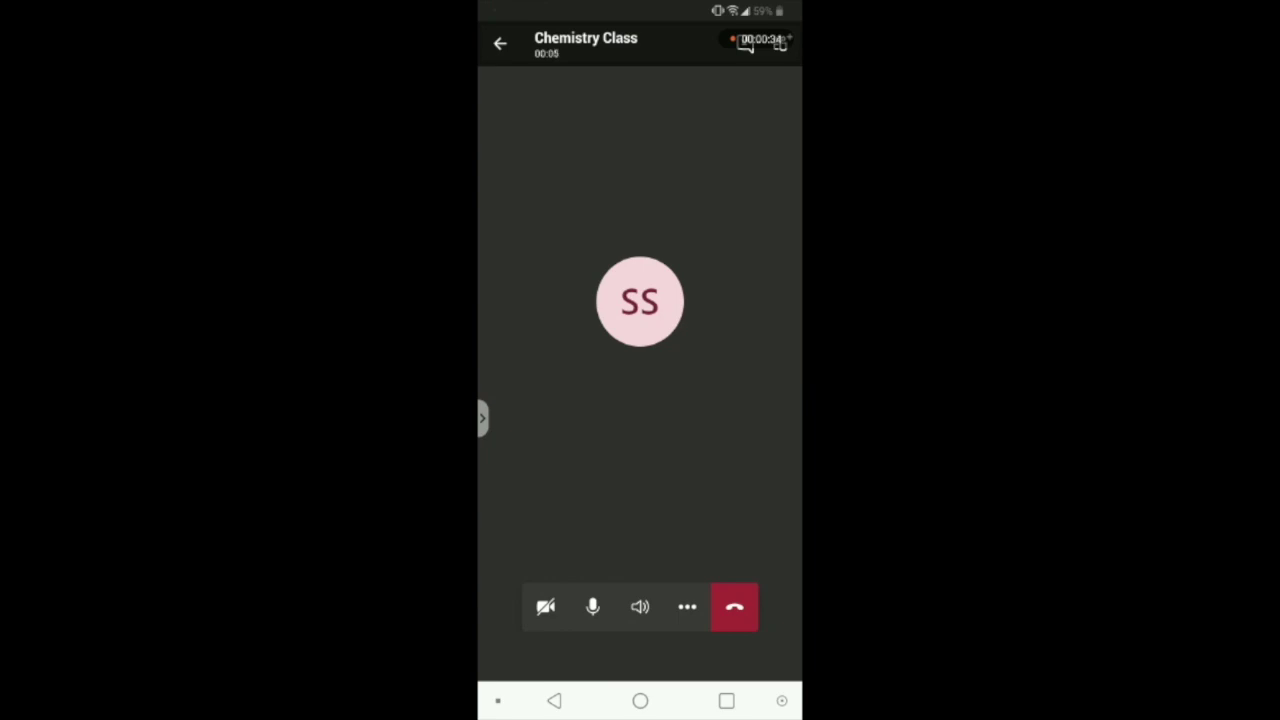
# - Open and dismiss the extra call options, then return to the channel post with the call running
pyautogui.click(687, 606)
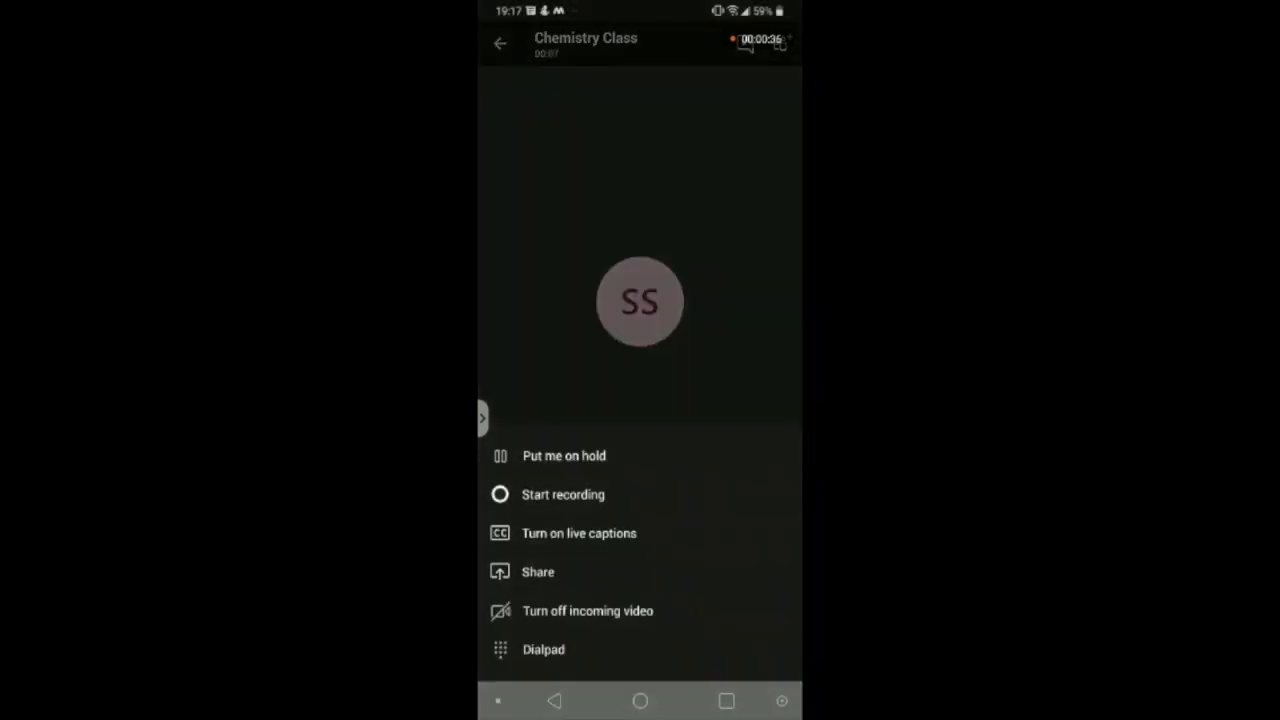
pyautogui.click(640, 300)
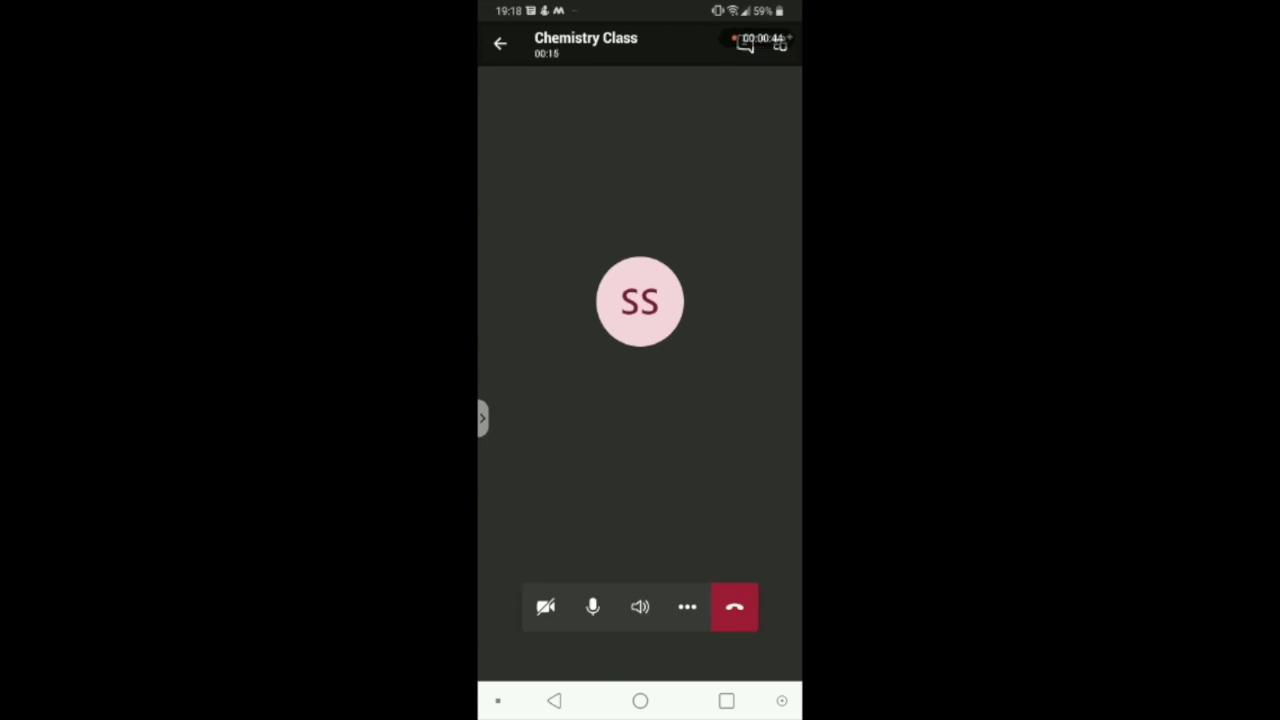
pyautogui.press('Escape')
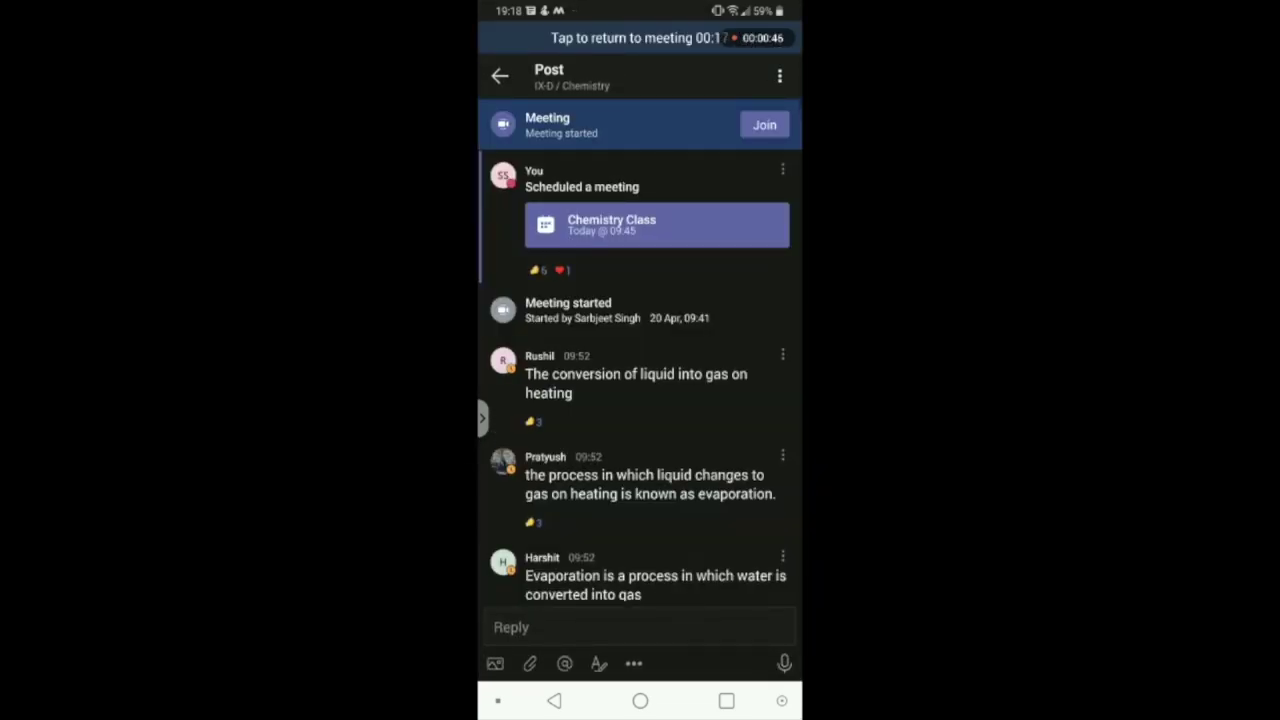
# - Create a 'Mark your attendance' poll with only a 'Present' option, deleting Option 2
pyautogui.click(634, 663)
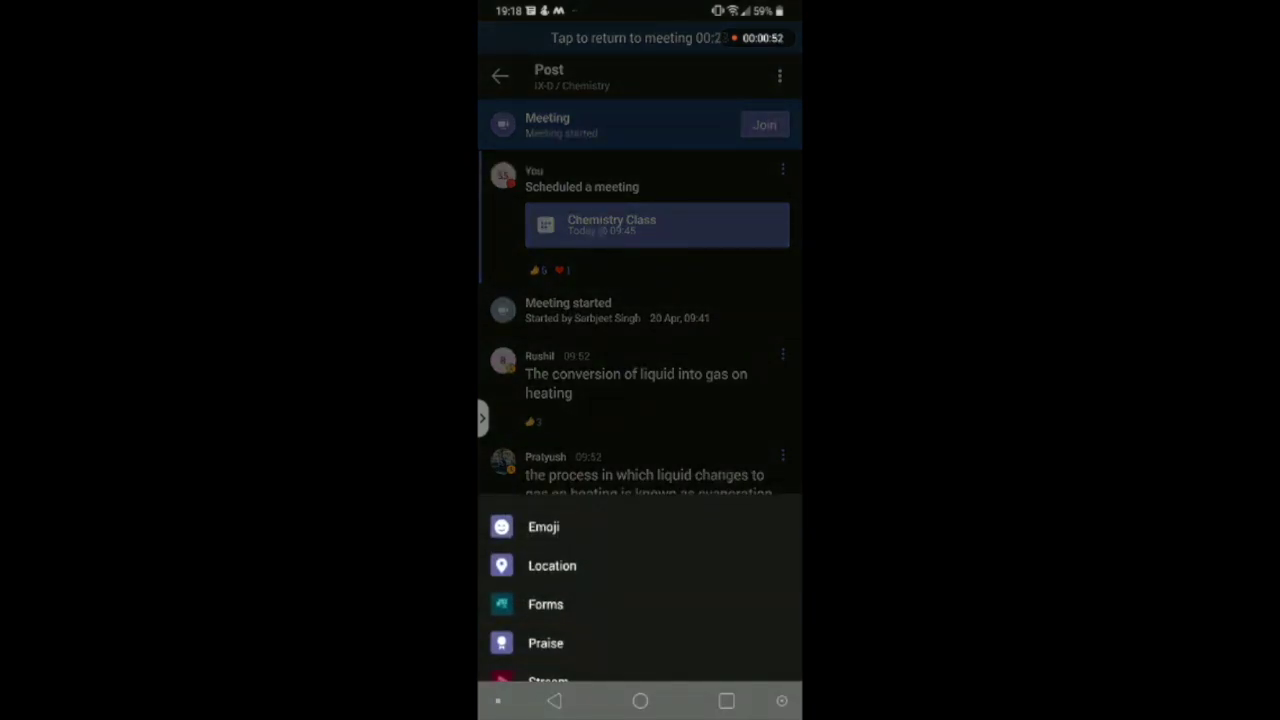
pyautogui.press('Escape')
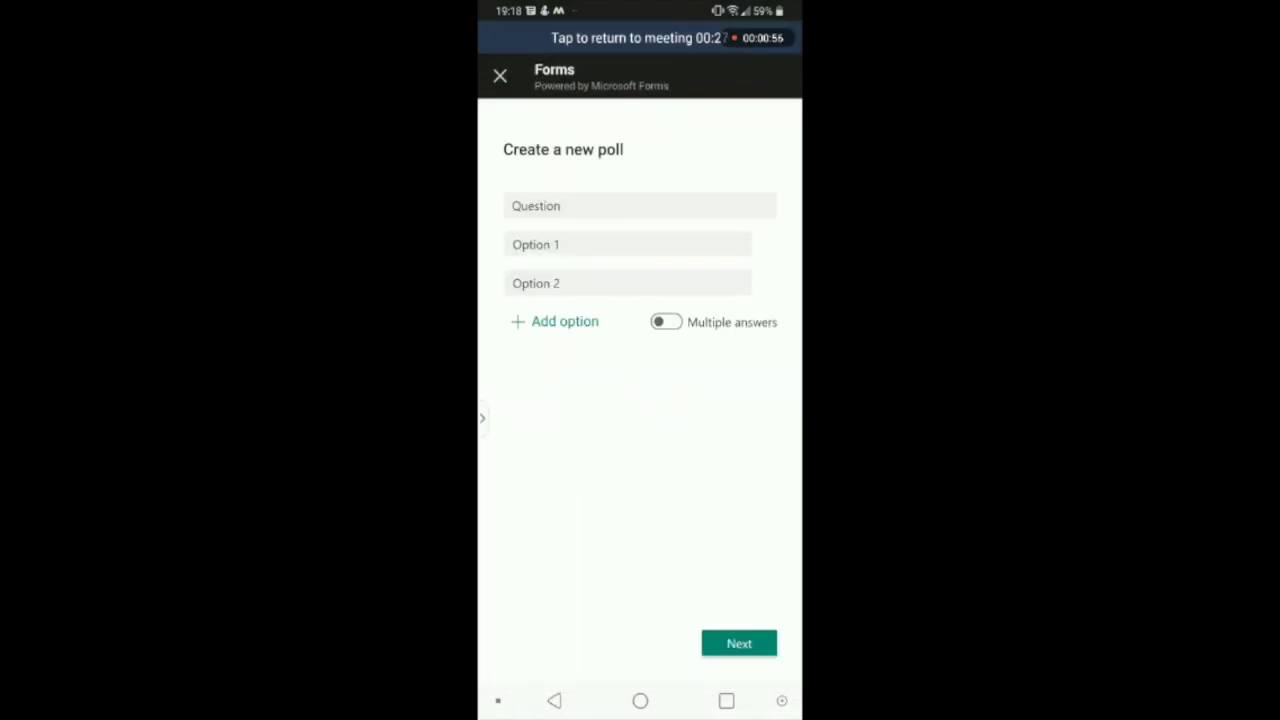
pyautogui.click(536, 205)
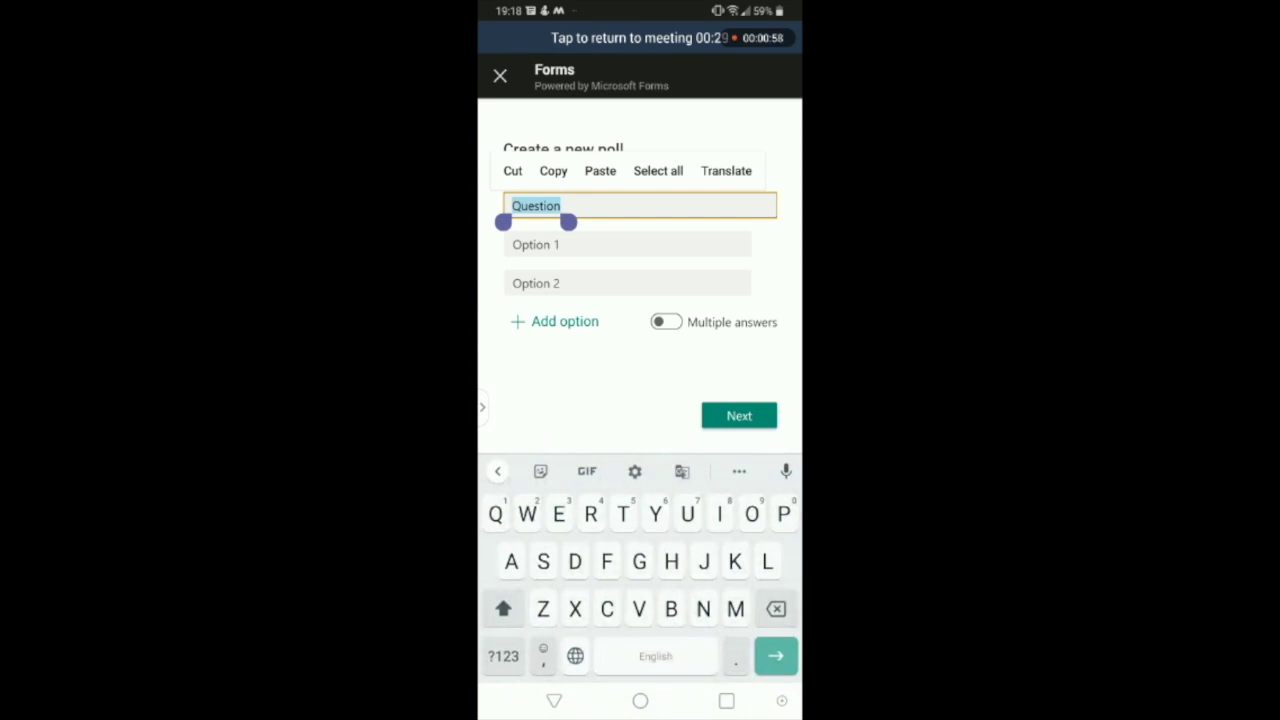
pyautogui.write('Mar')
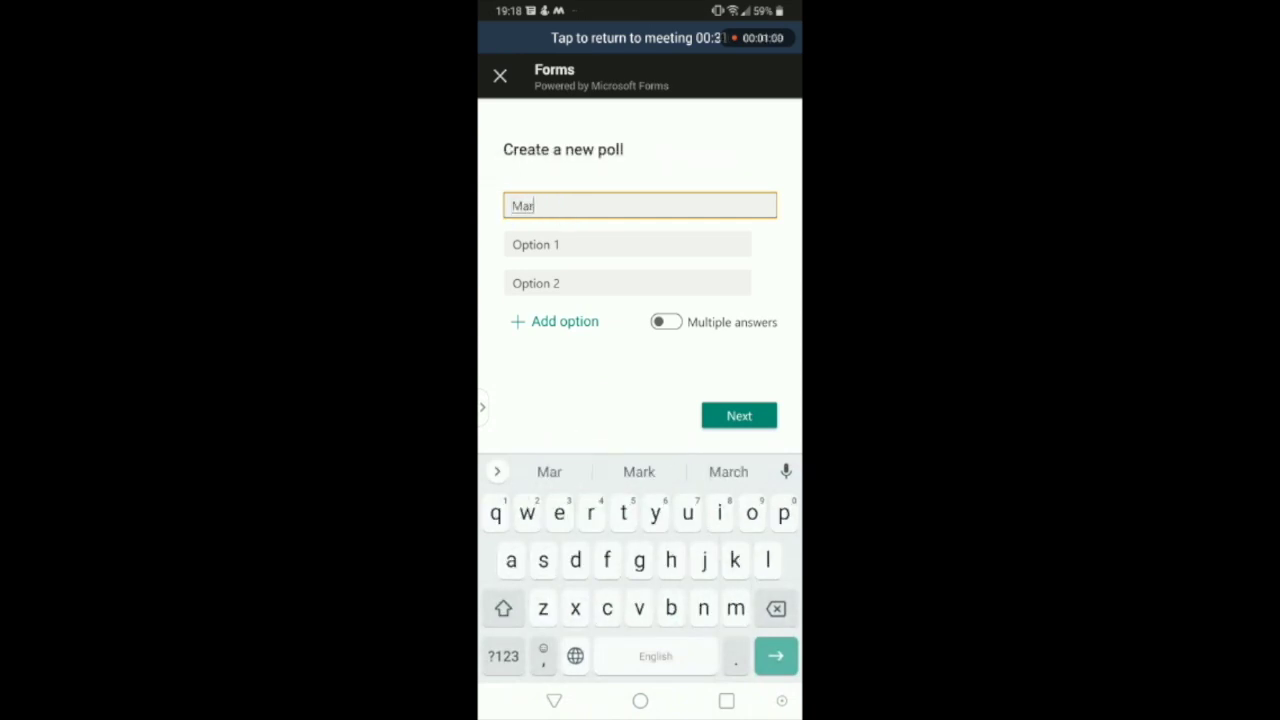
pyautogui.write('k yo')
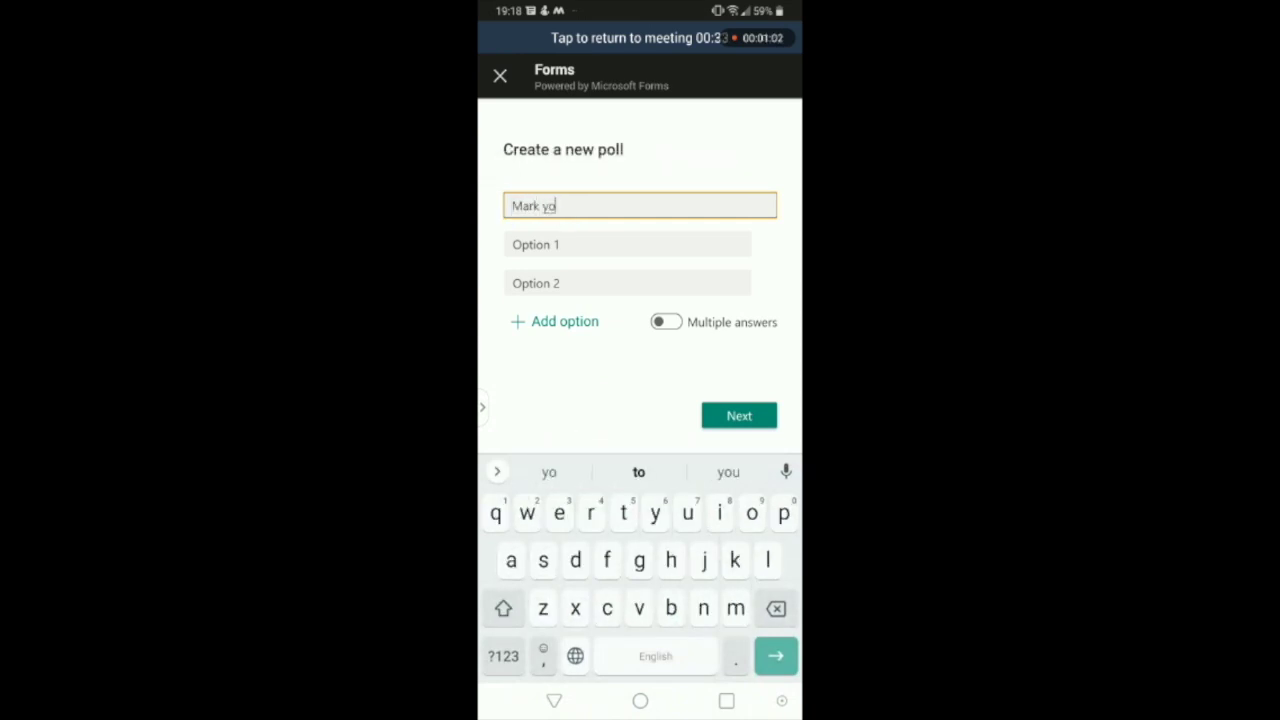
pyautogui.write('ur attendance')
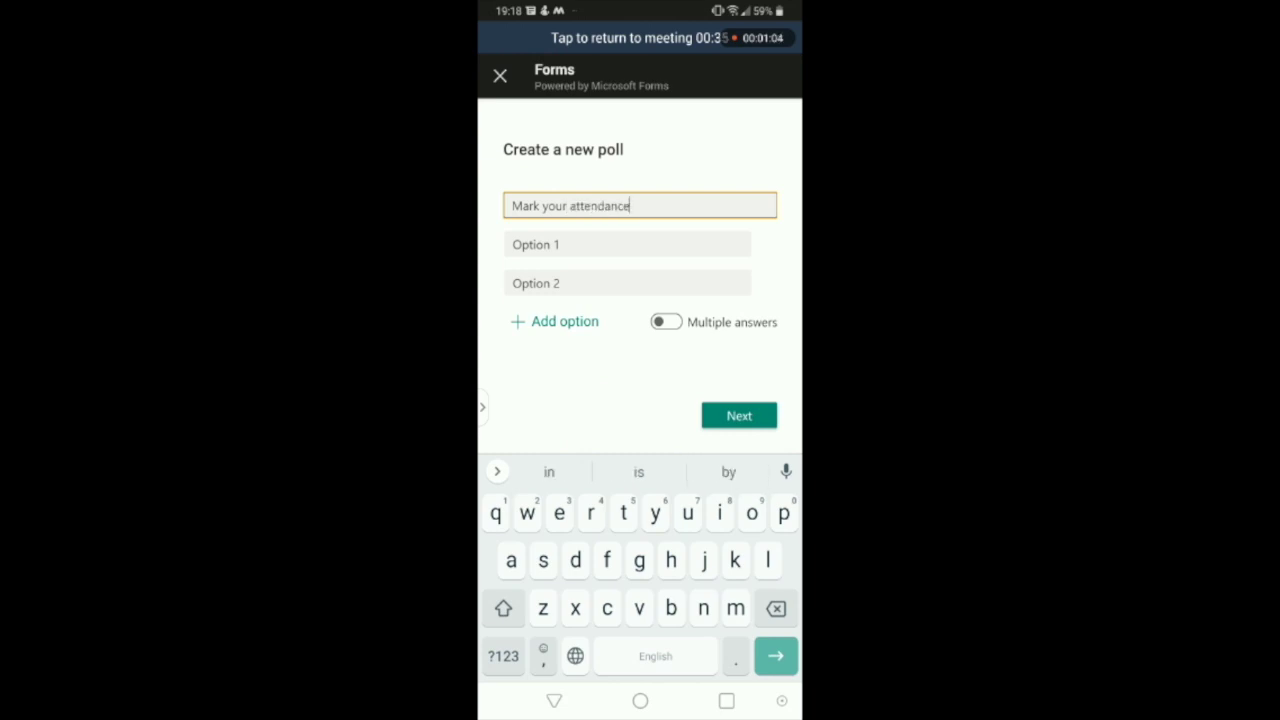
pyautogui.click(626, 244)
pyautogui.write('Present')
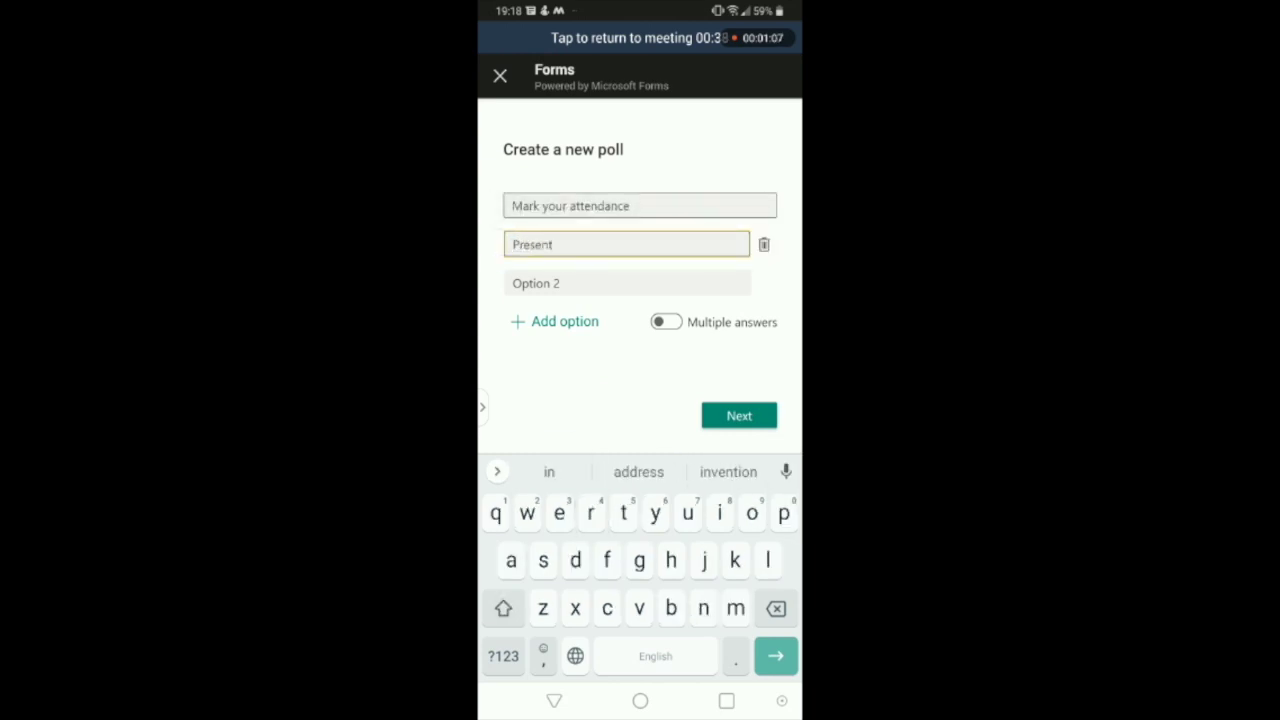
pyautogui.press('Escape')
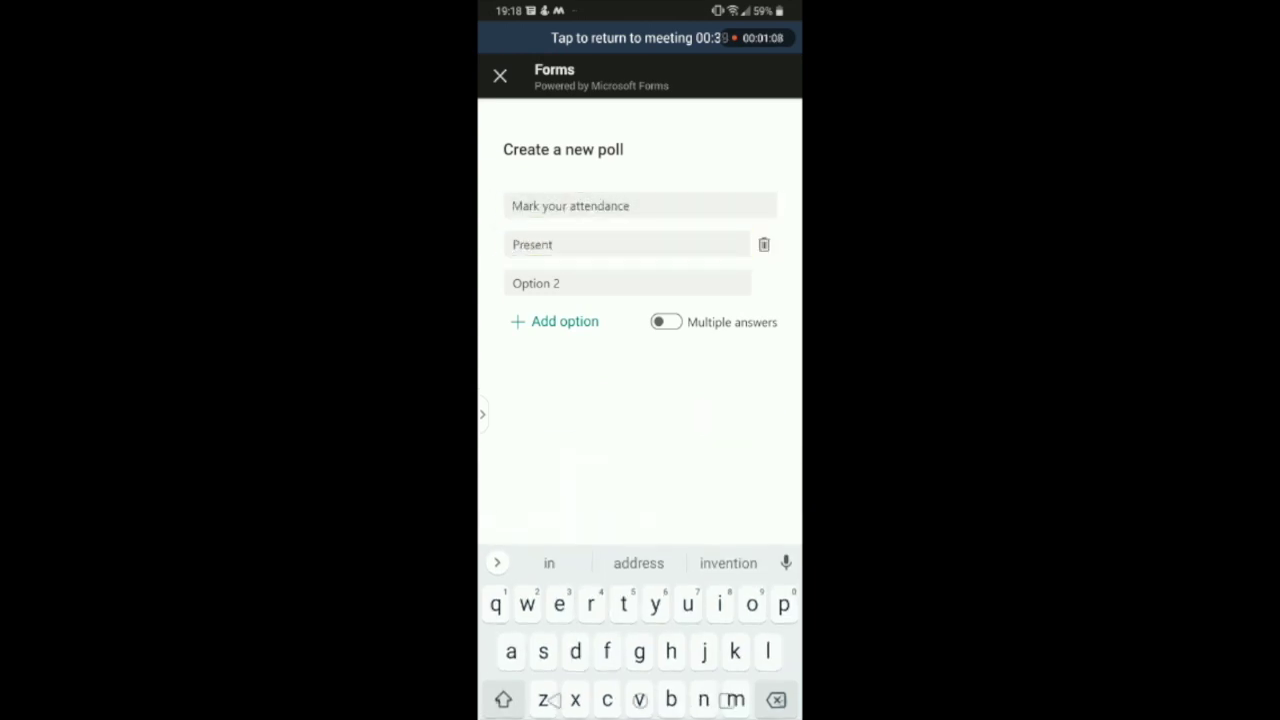
pyautogui.click(536, 283)
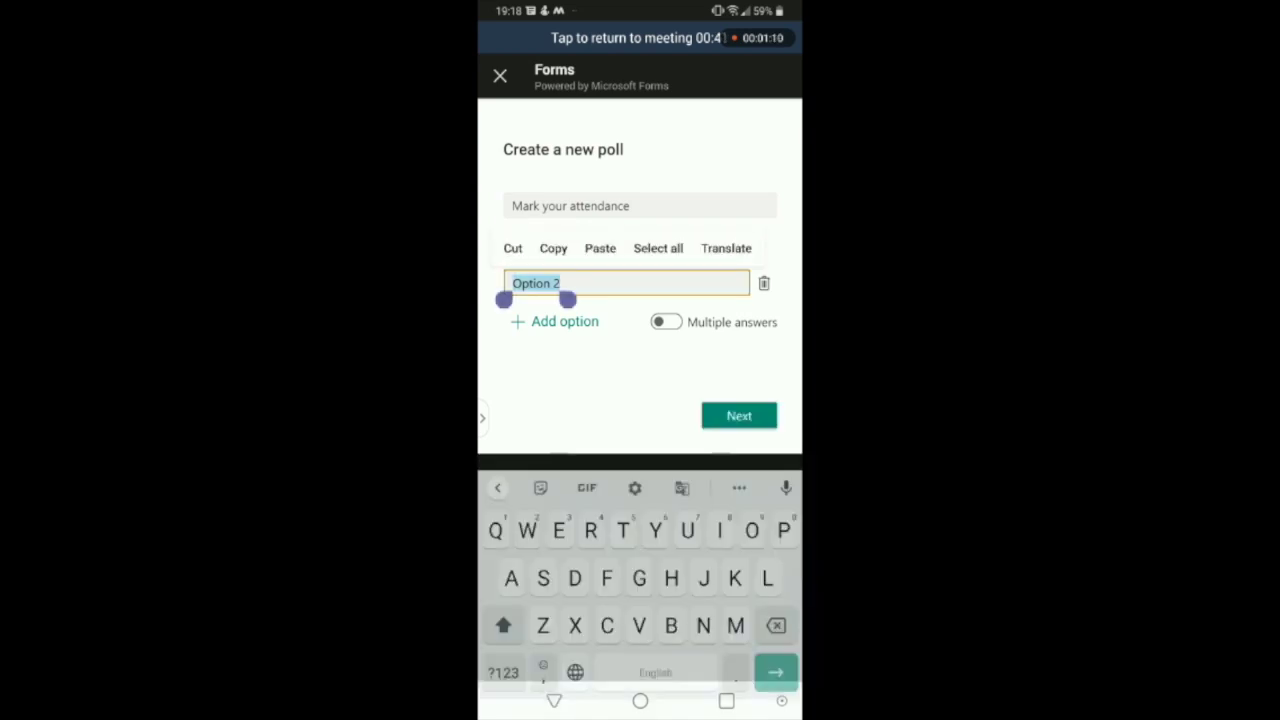
pyautogui.click(763, 283)
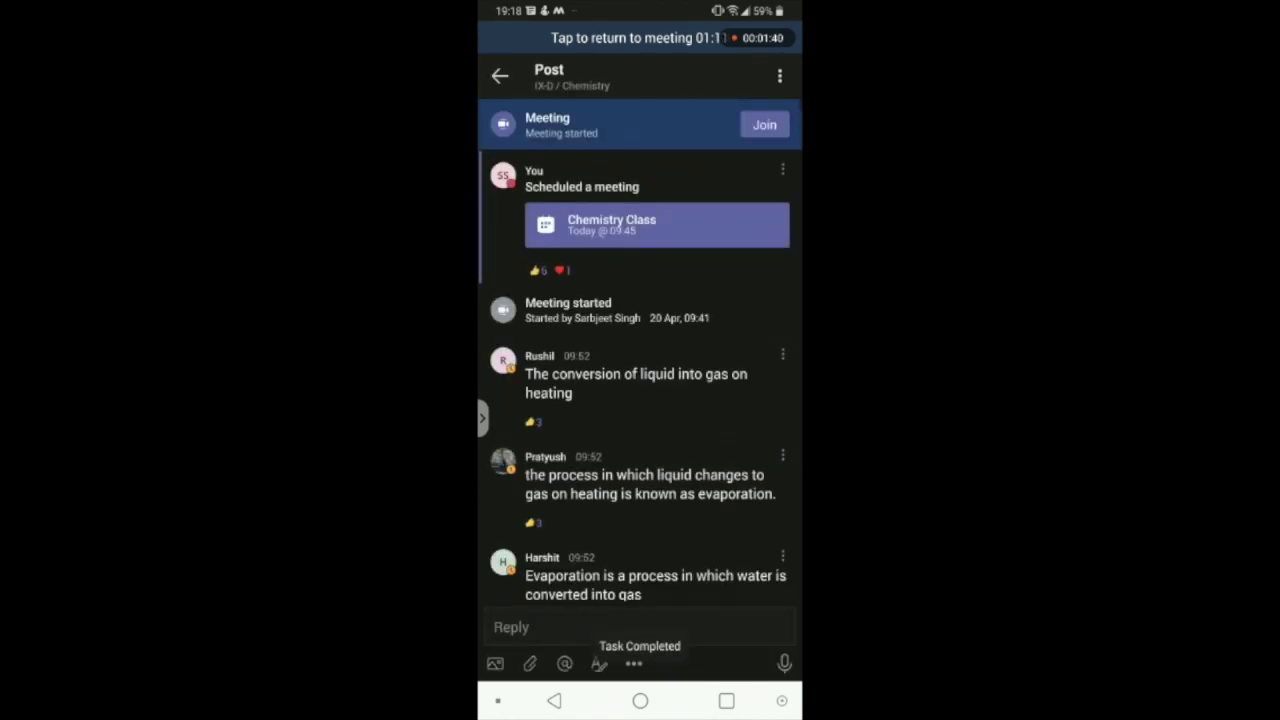
# - Scroll through the channel conversation to locate the posted attendance poll
pyautogui.scroll(-10, 640, 350)
pyautogui.scroll(-15, 640, 350)
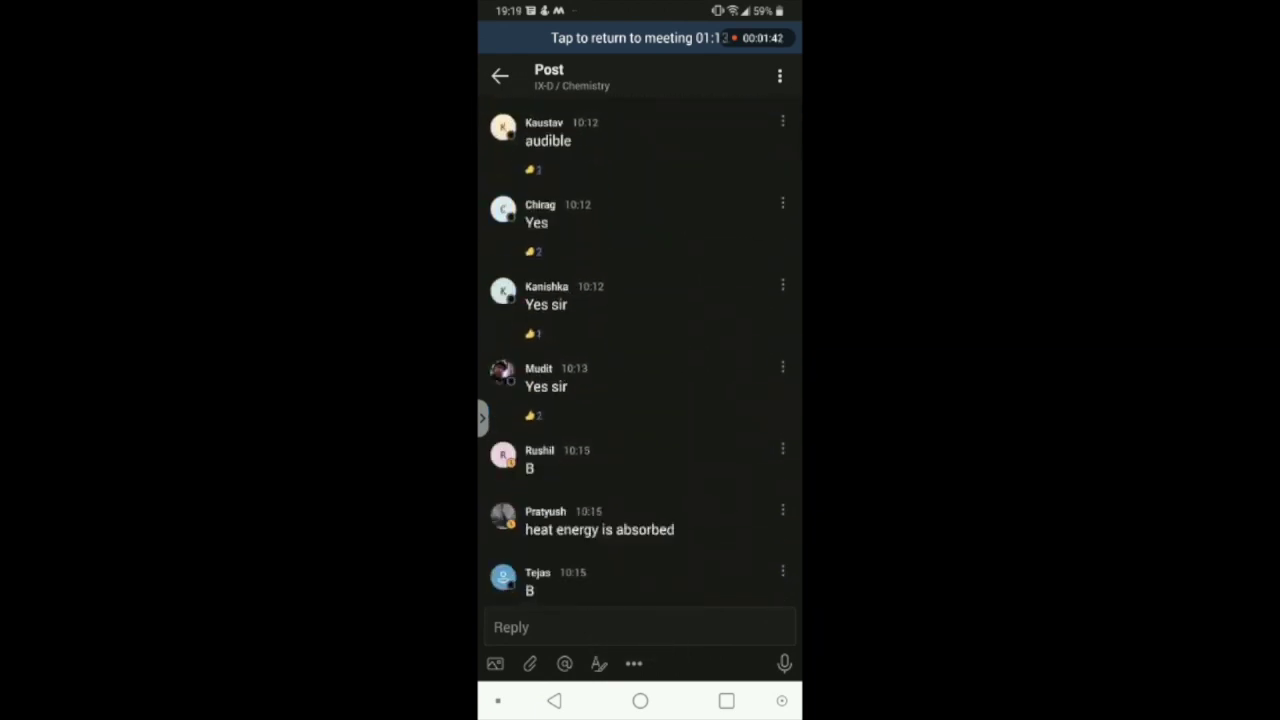
pyautogui.scroll(-15, 640, 350)
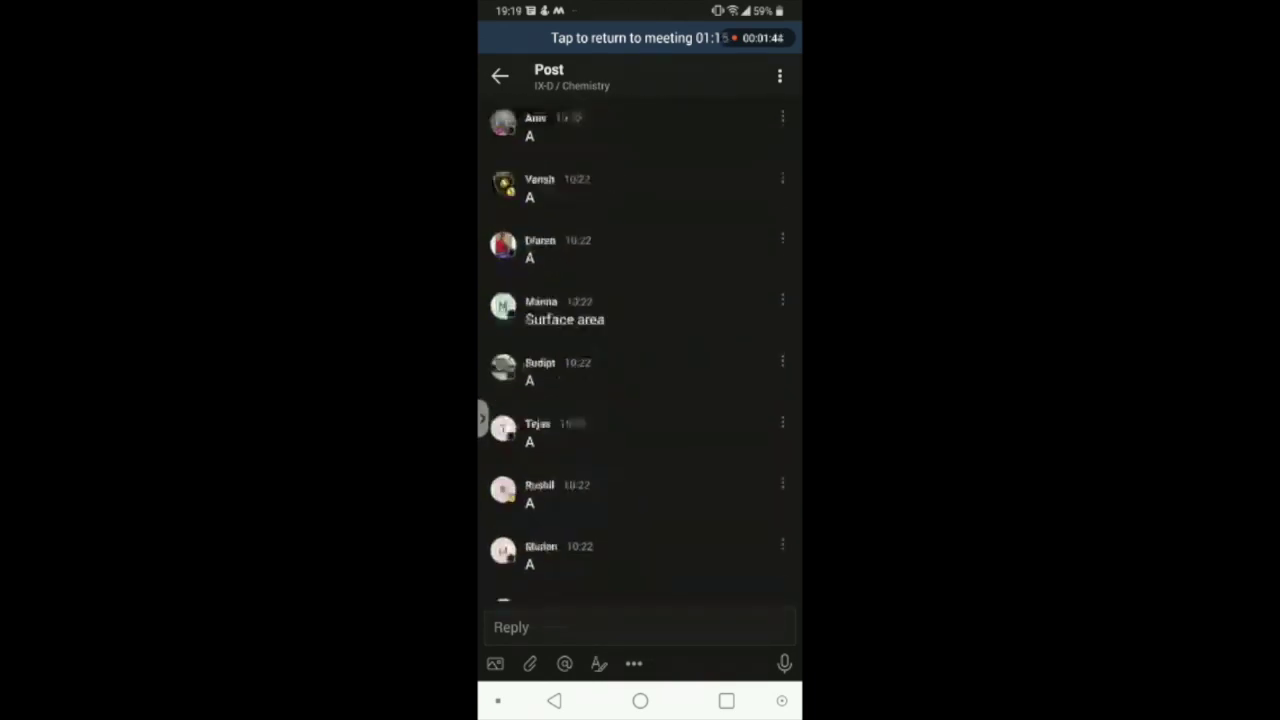
pyautogui.scroll(-10, 640, 350)
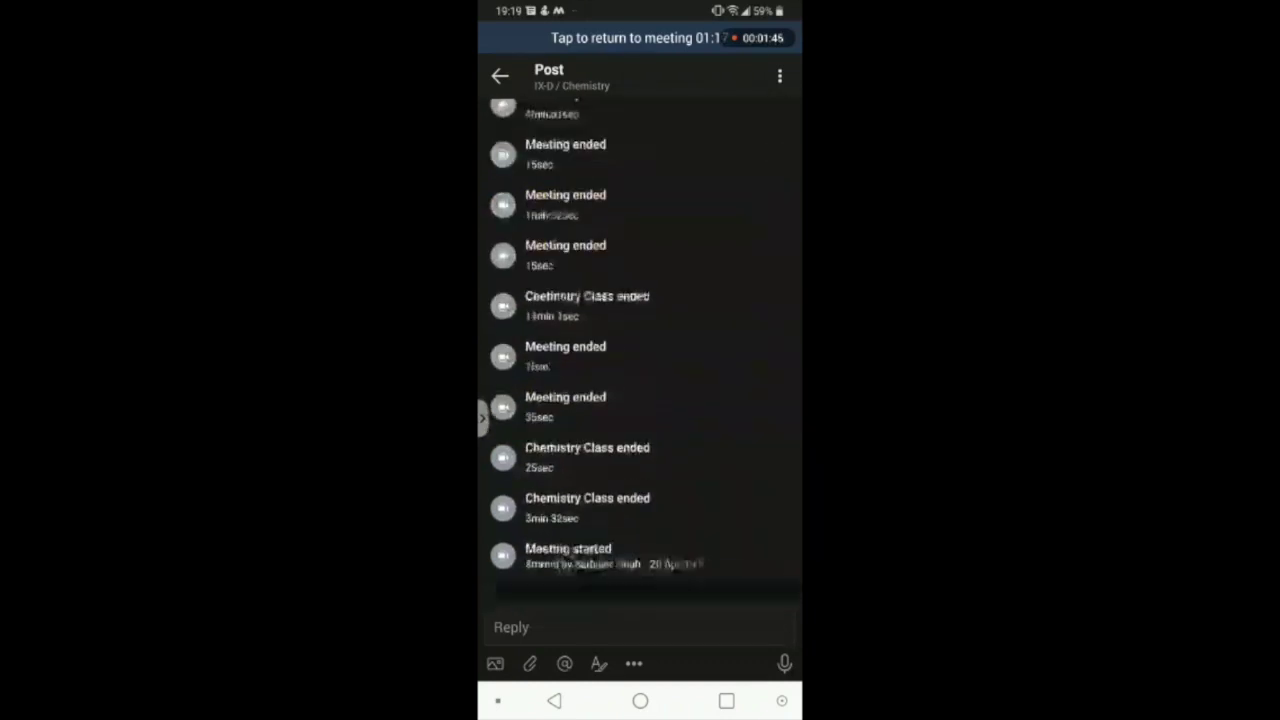
pyautogui.scroll(6, 640, 350)
pyautogui.scroll(3, 640, 350)
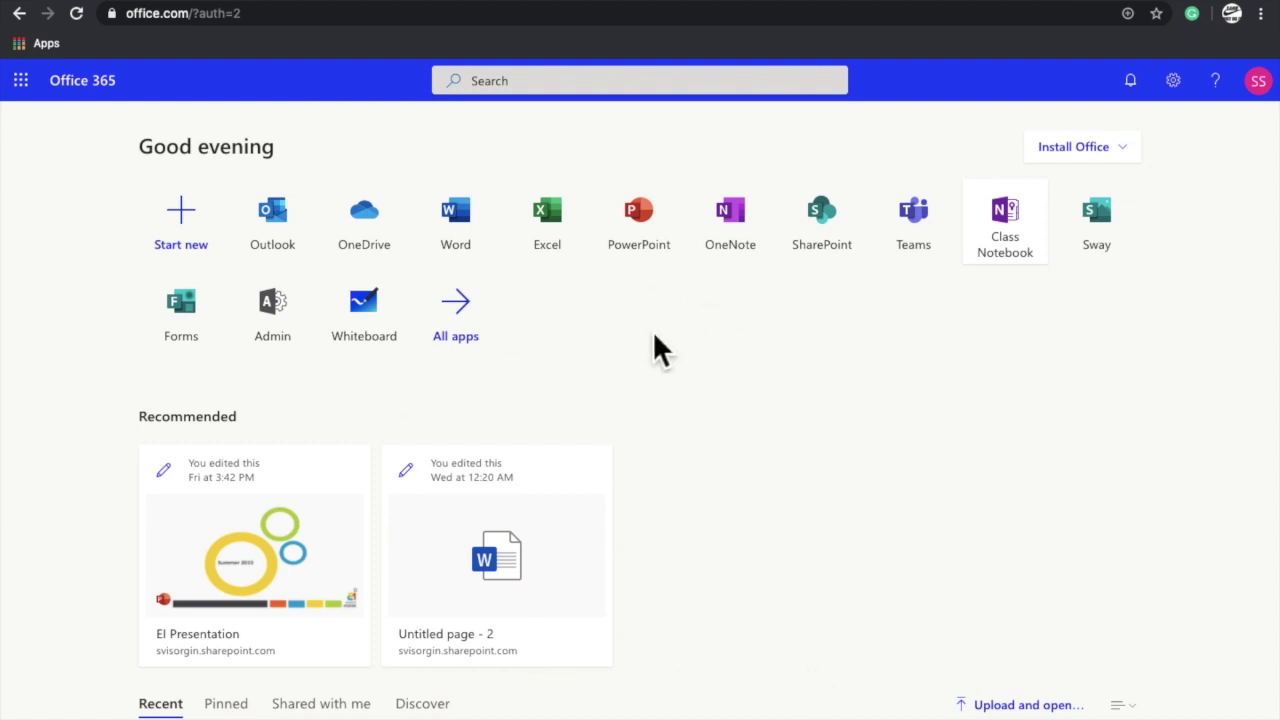
# - Open the 'Mark your attendance 10B' form in Microsoft Forms and view its responses summary
pyautogui.click(176, 335)
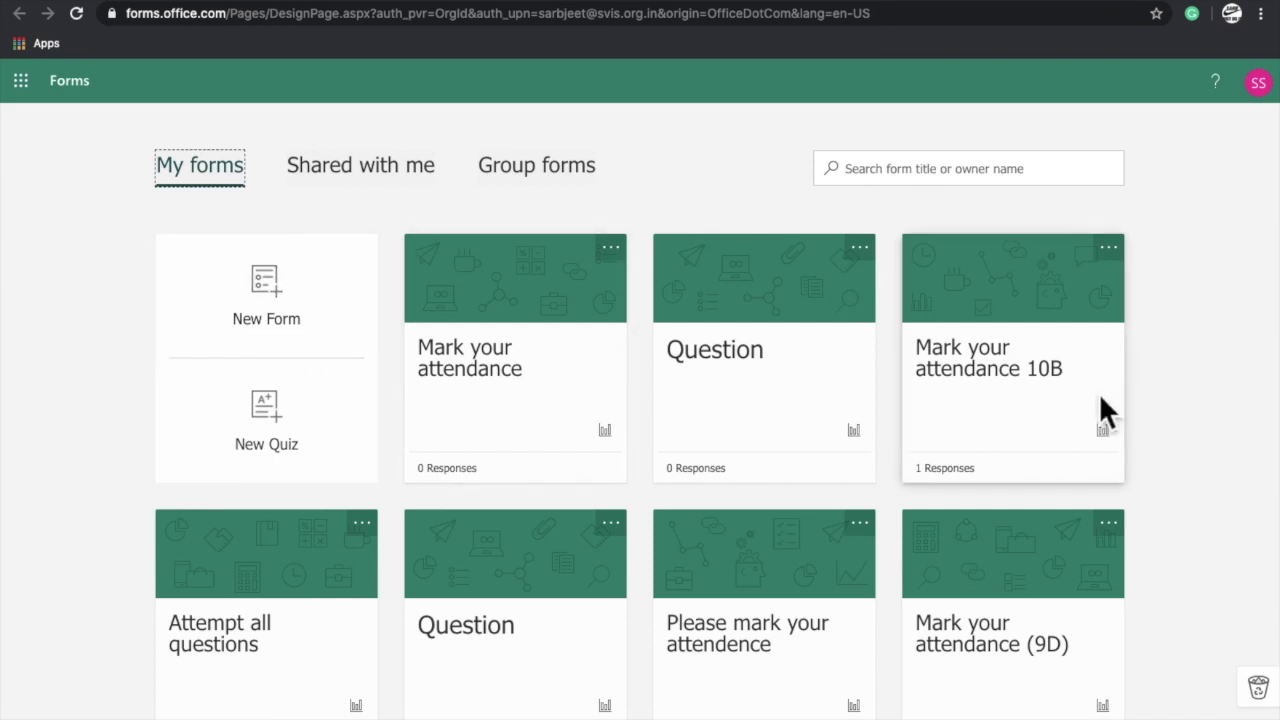
pyautogui.click(960, 366)
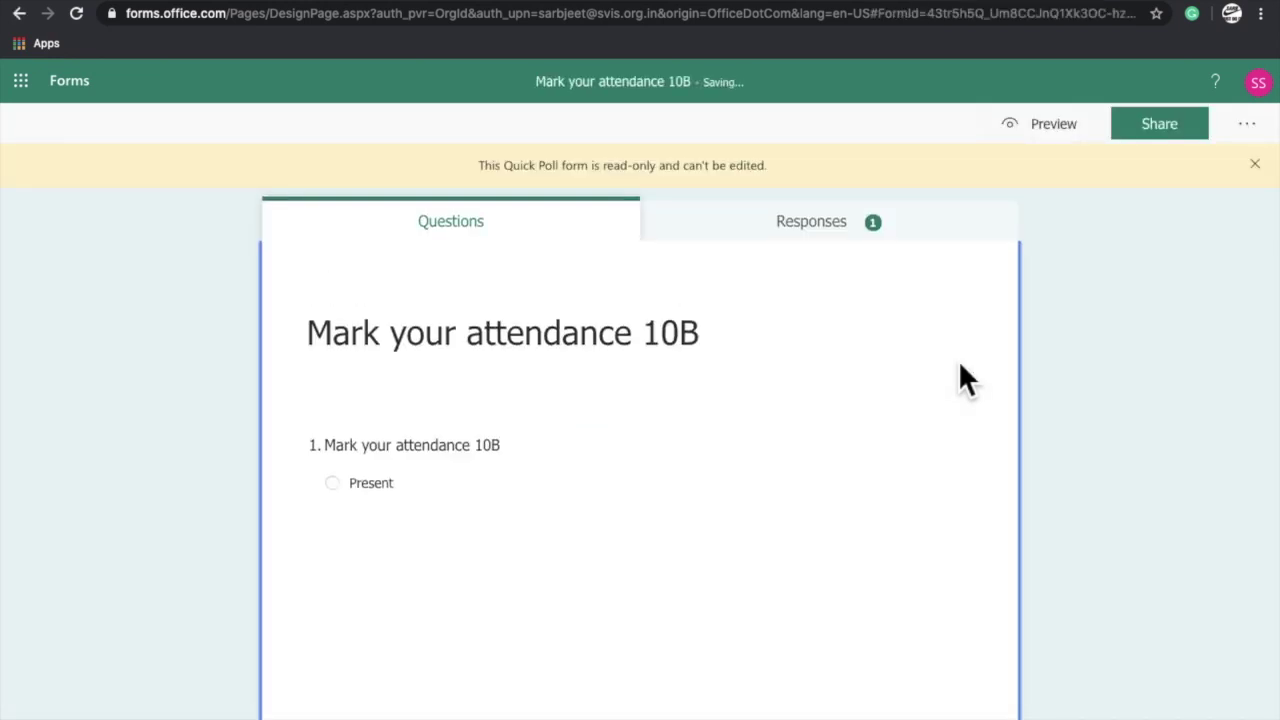
pyautogui.click(849, 246)
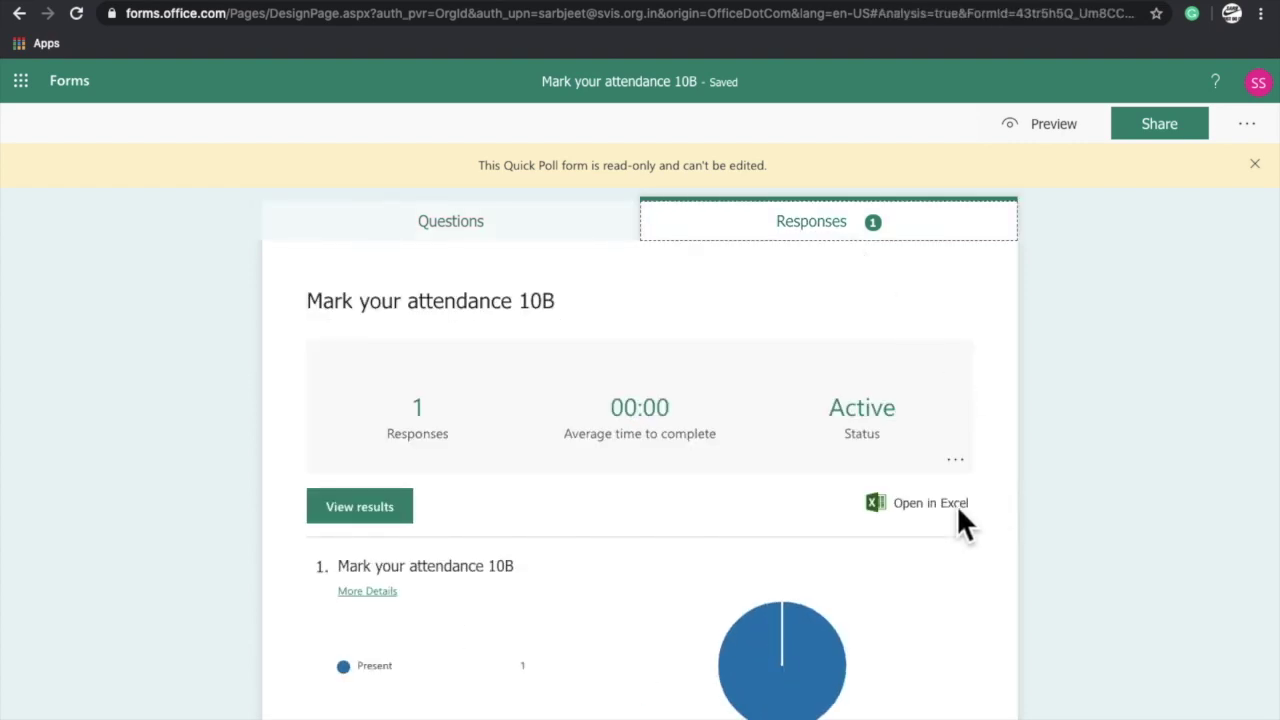
# - Export the Mark your attendance 10B responses to Excel and save the workbook to the Desktop
pyautogui.click(886, 514)
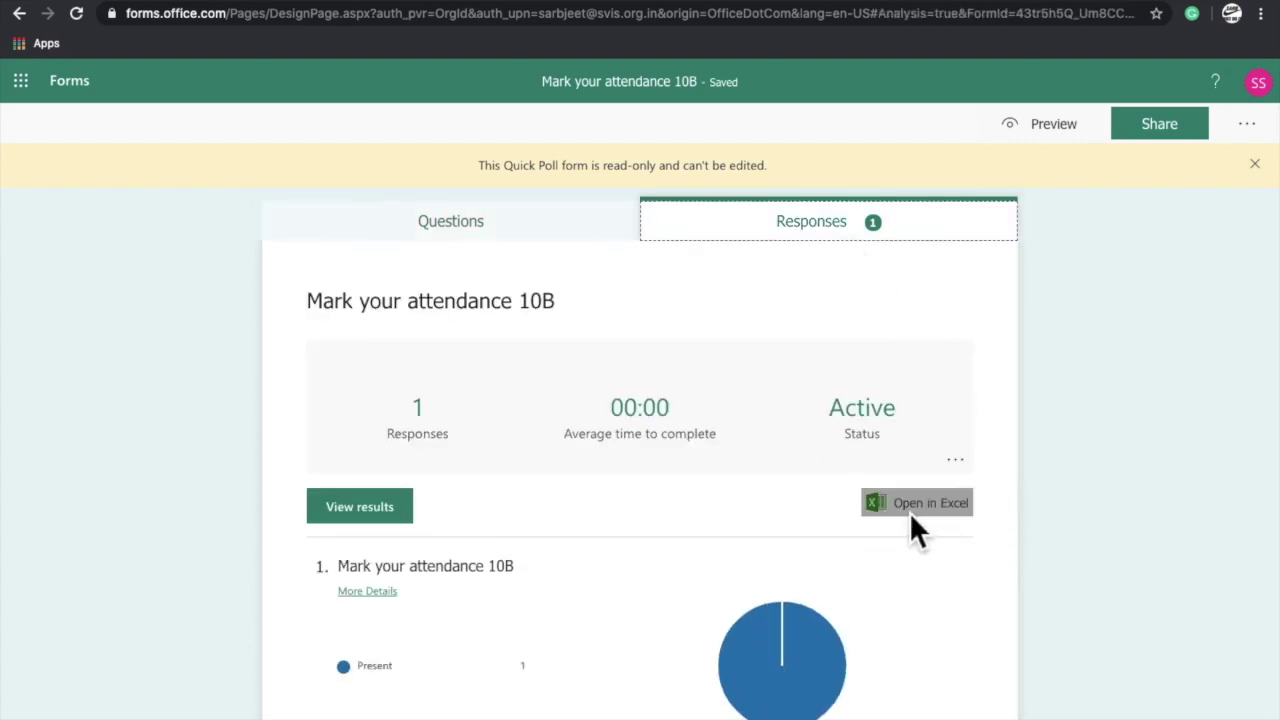
pyautogui.click(909, 512)
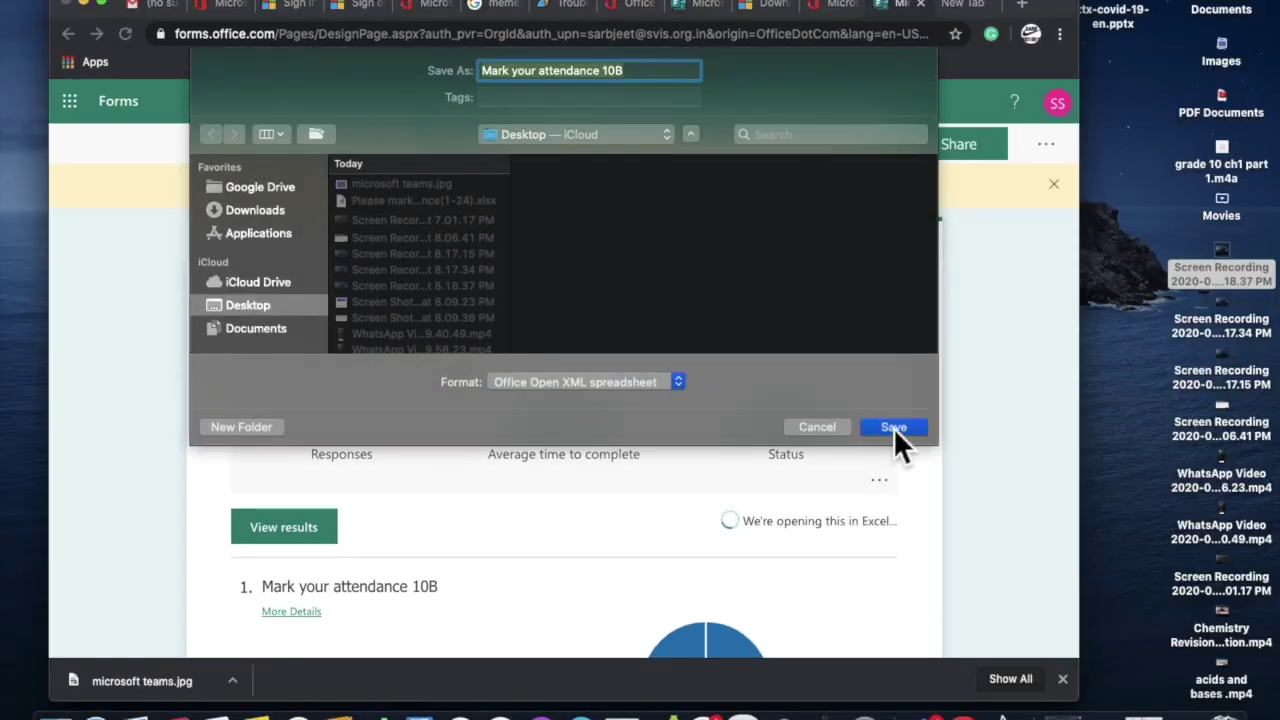
pyautogui.click(893, 428)
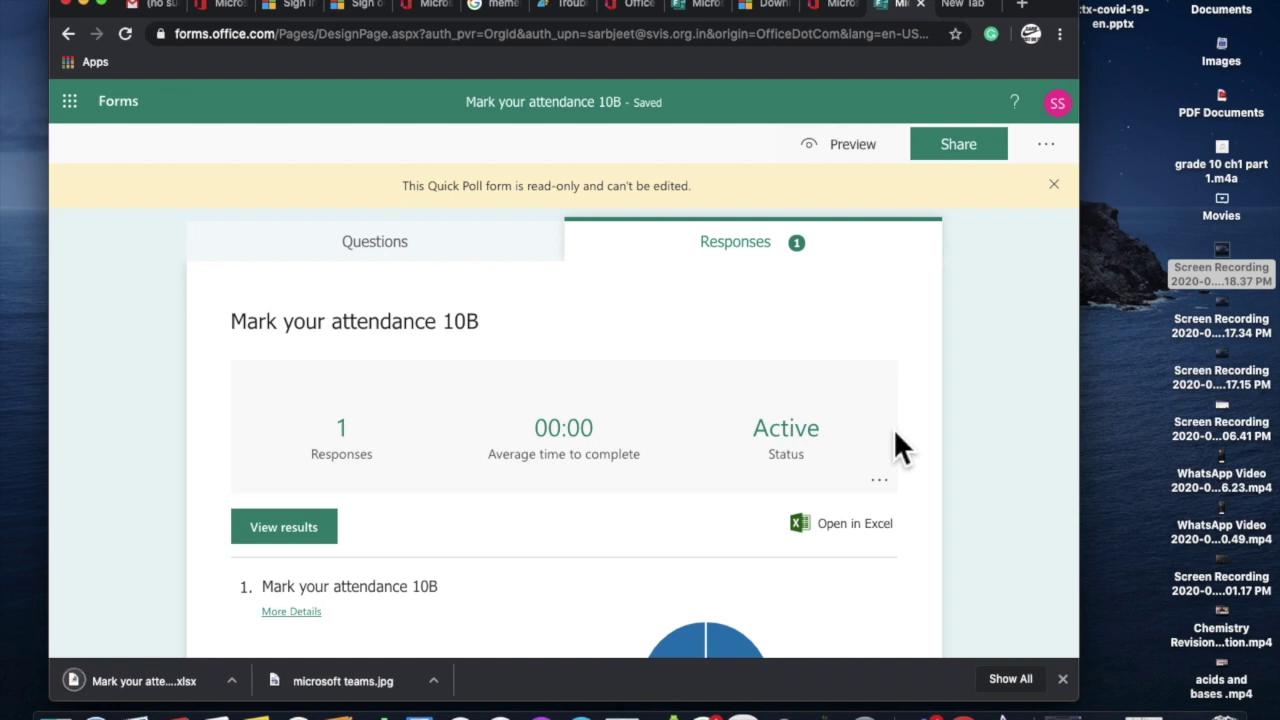